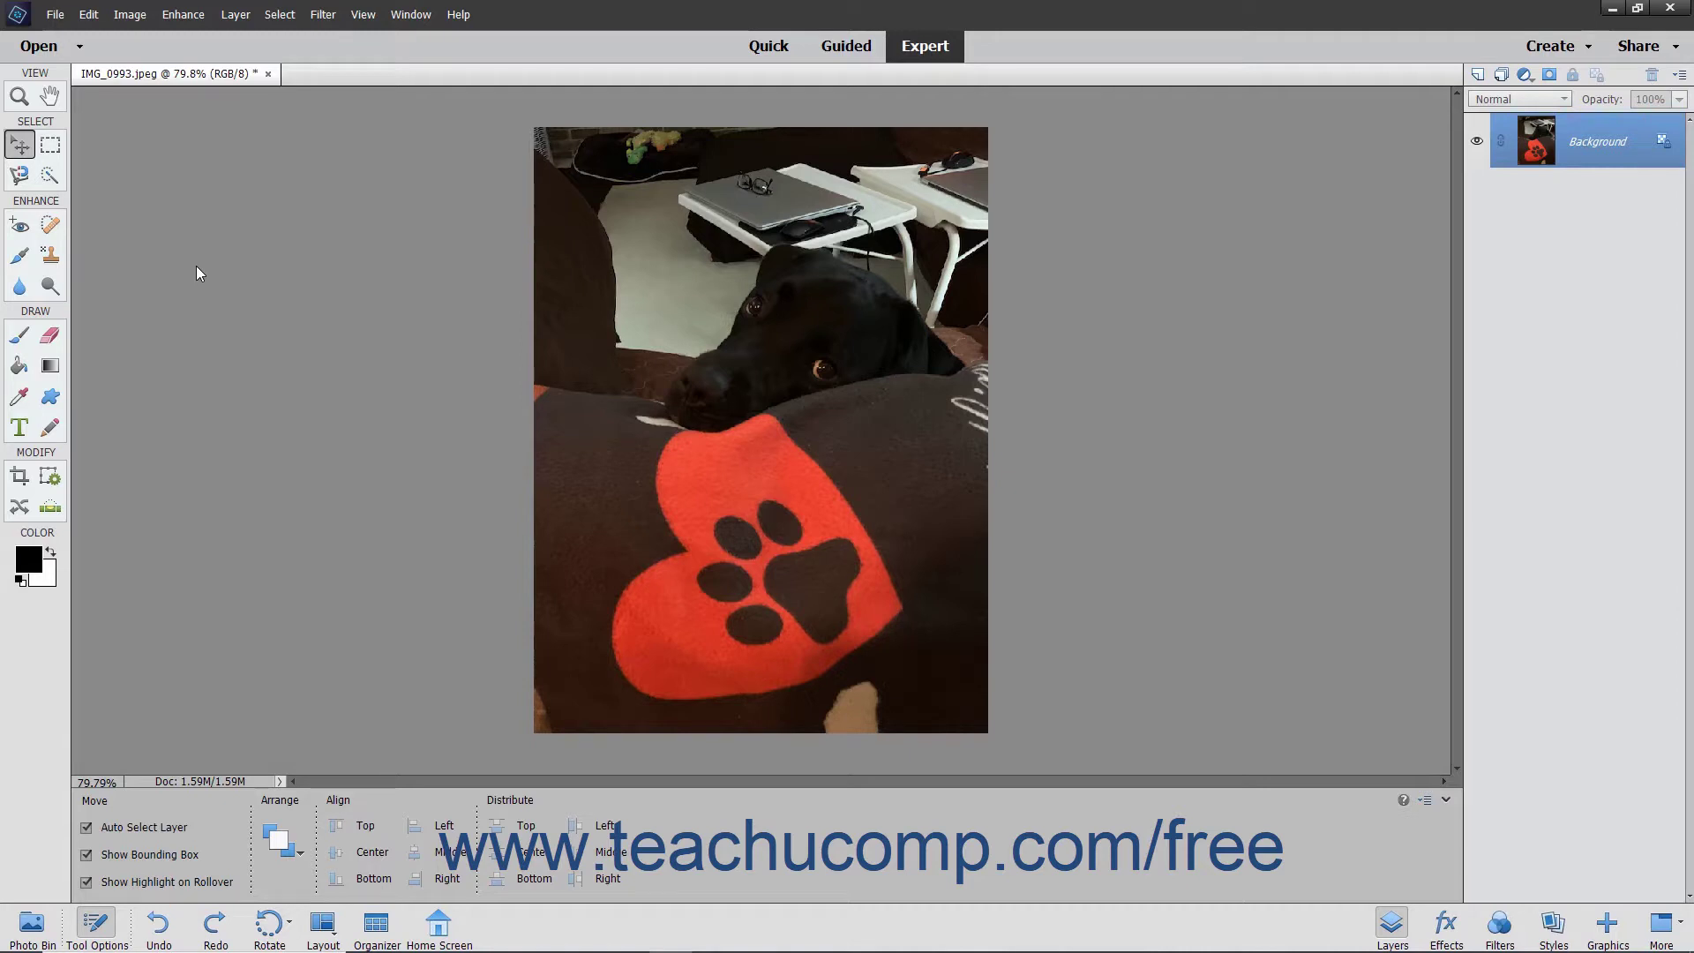
Step: Open the Print dialog for the dog photo from the File menu
left_click(57, 16)
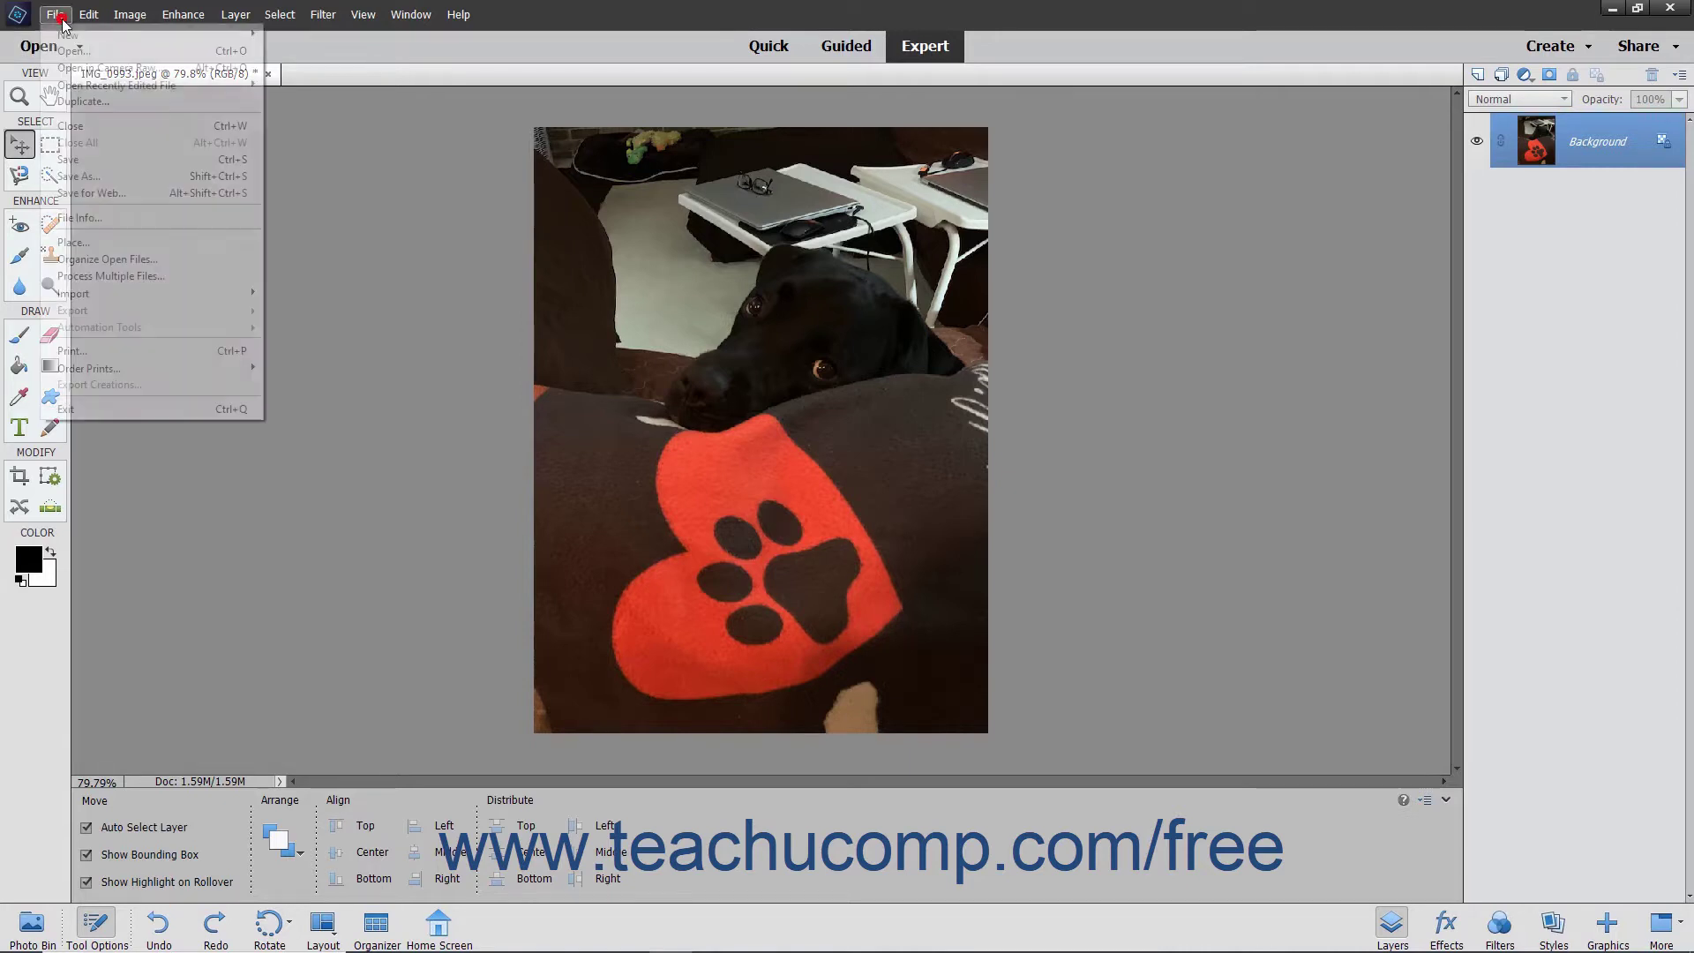
left_click(109, 349)
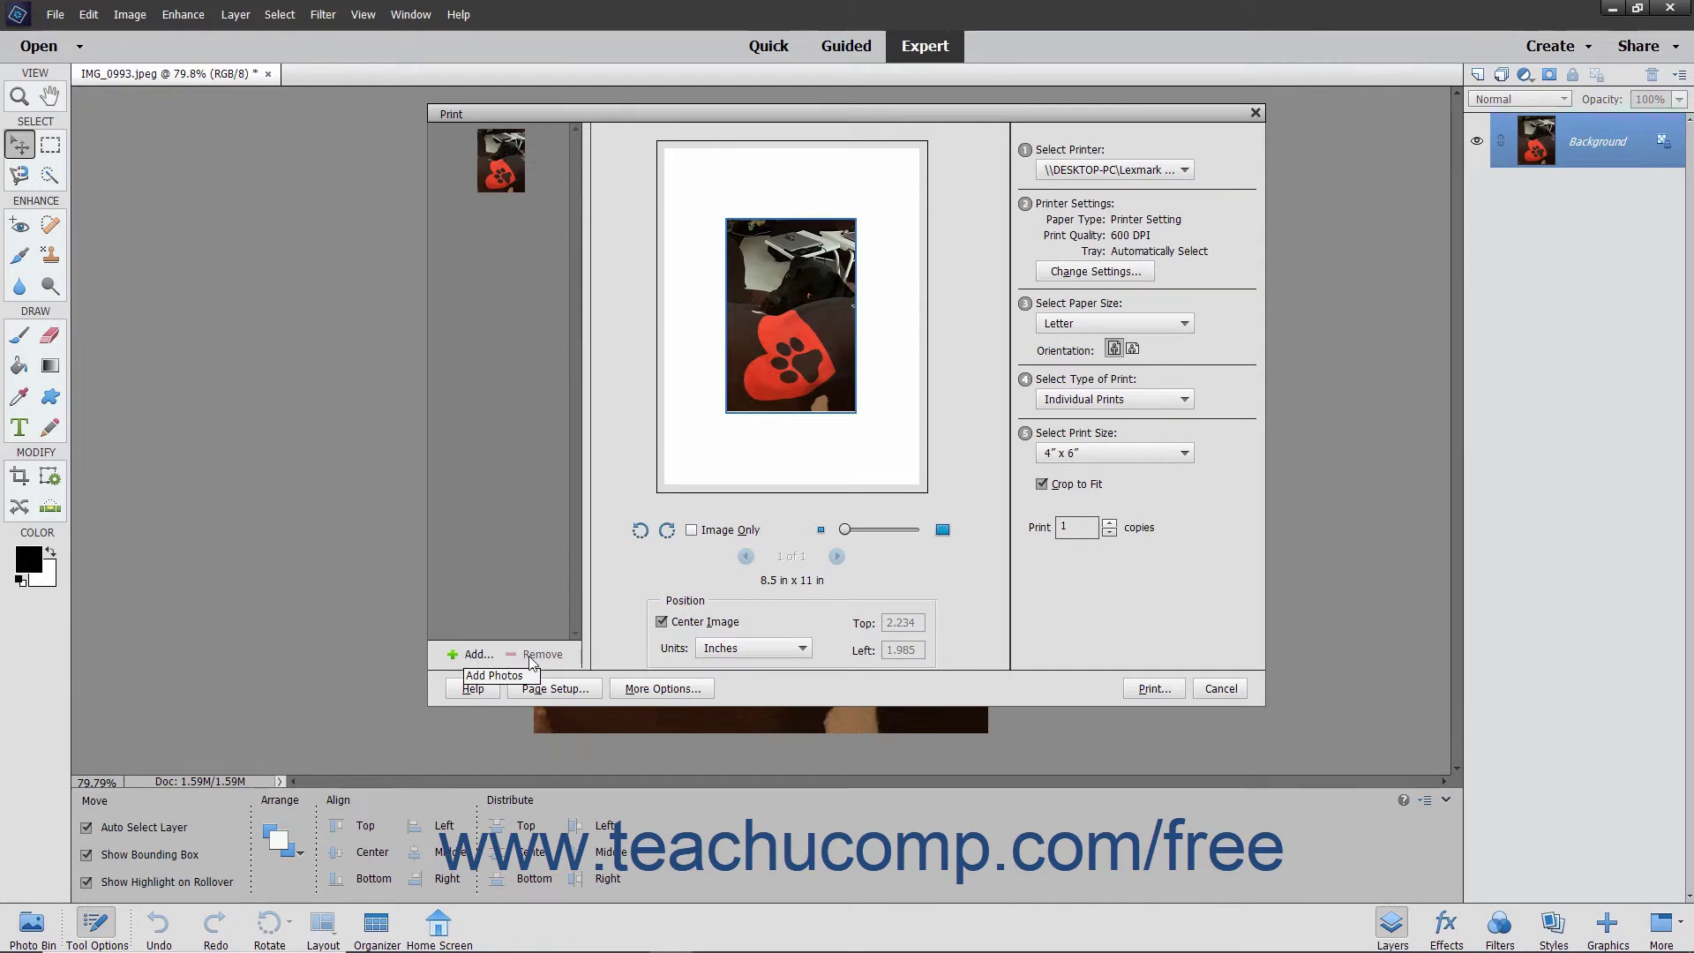
Step: Add medallion.psd and Transparent.psd from the entire catalog to the dog photo's print job
left_click(464, 658)
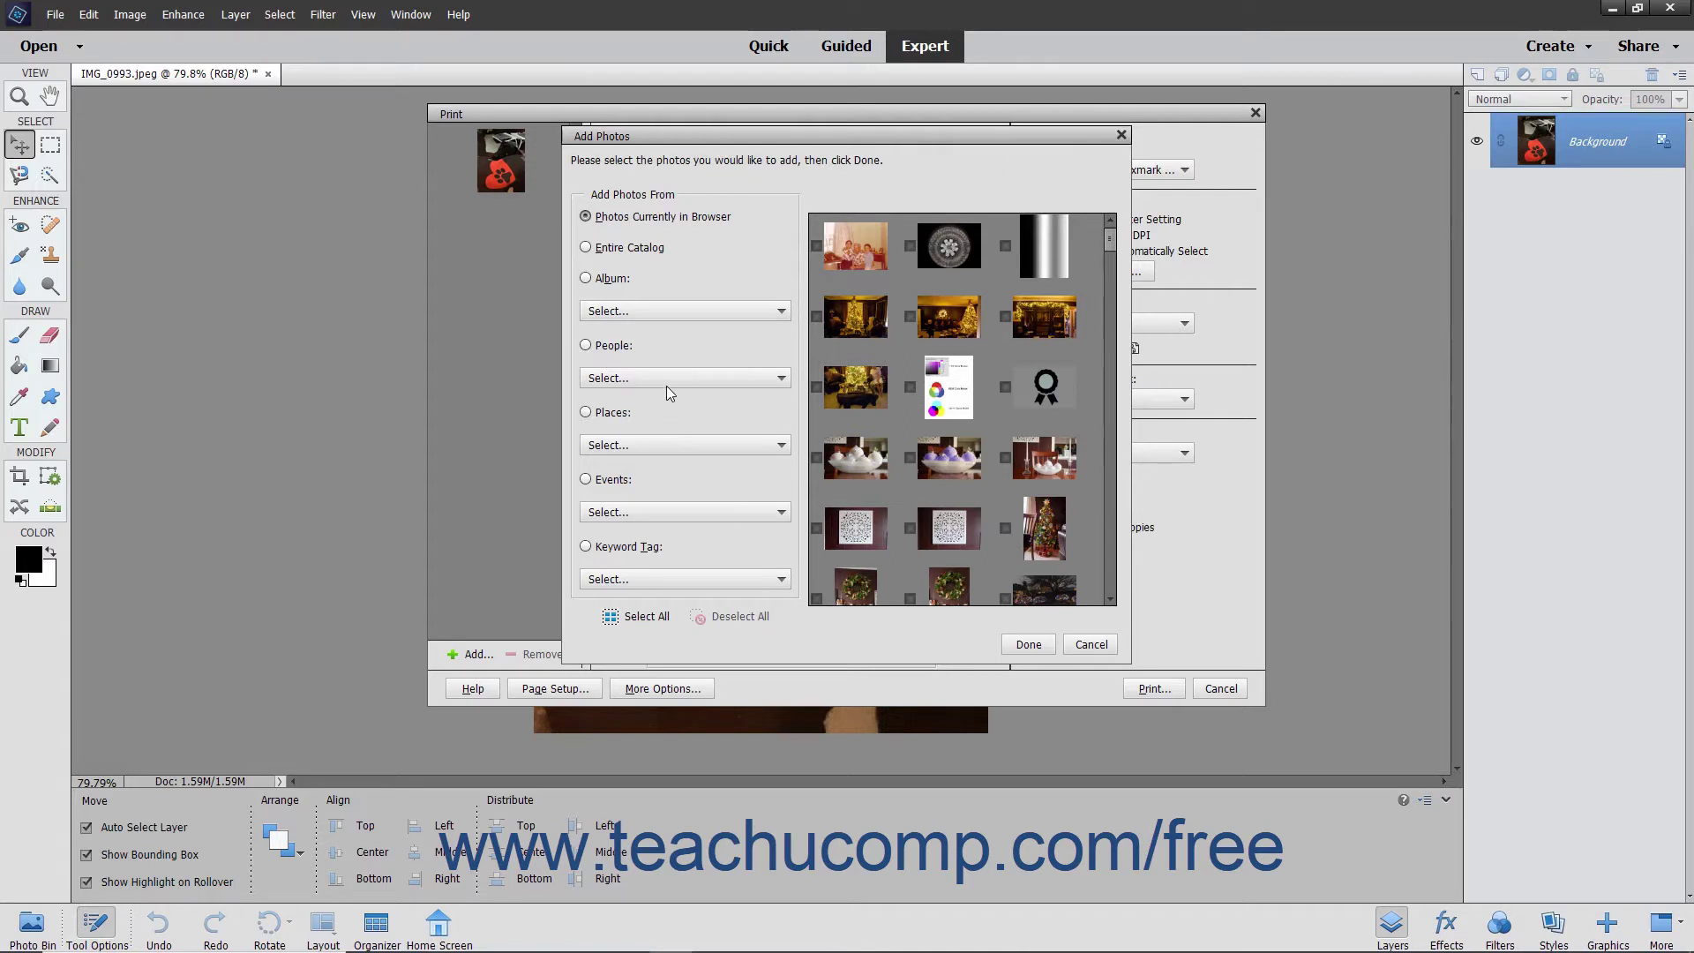
left_click(617, 249)
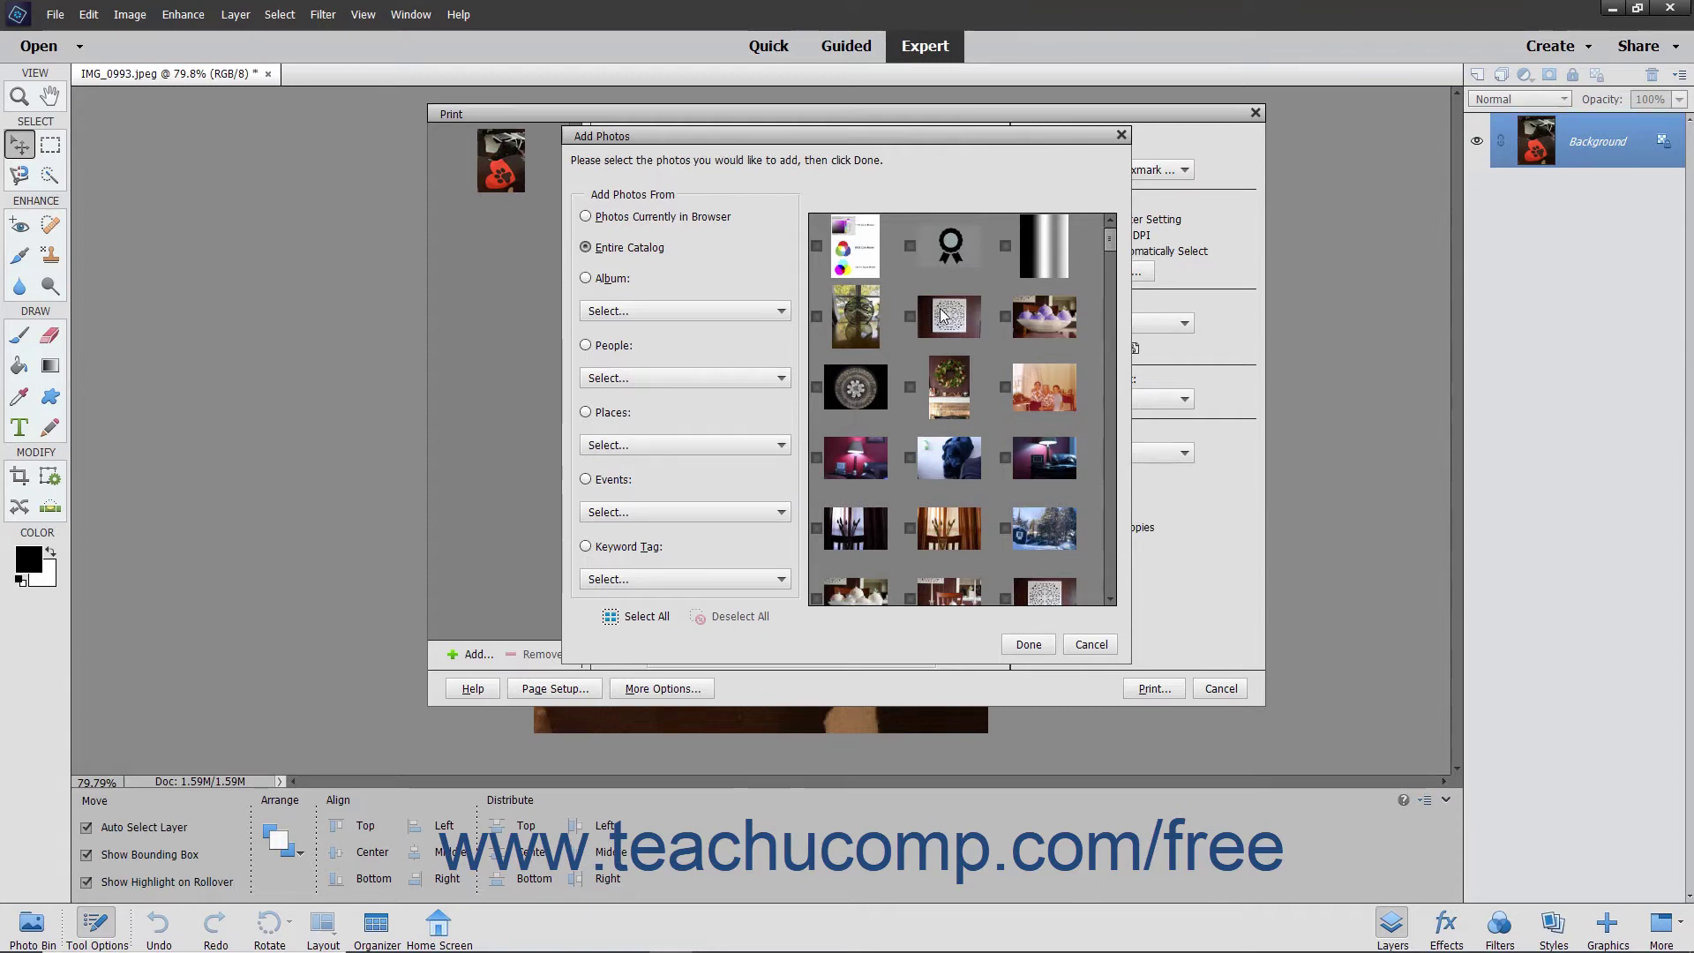
left_click(944, 318)
left_click(867, 398)
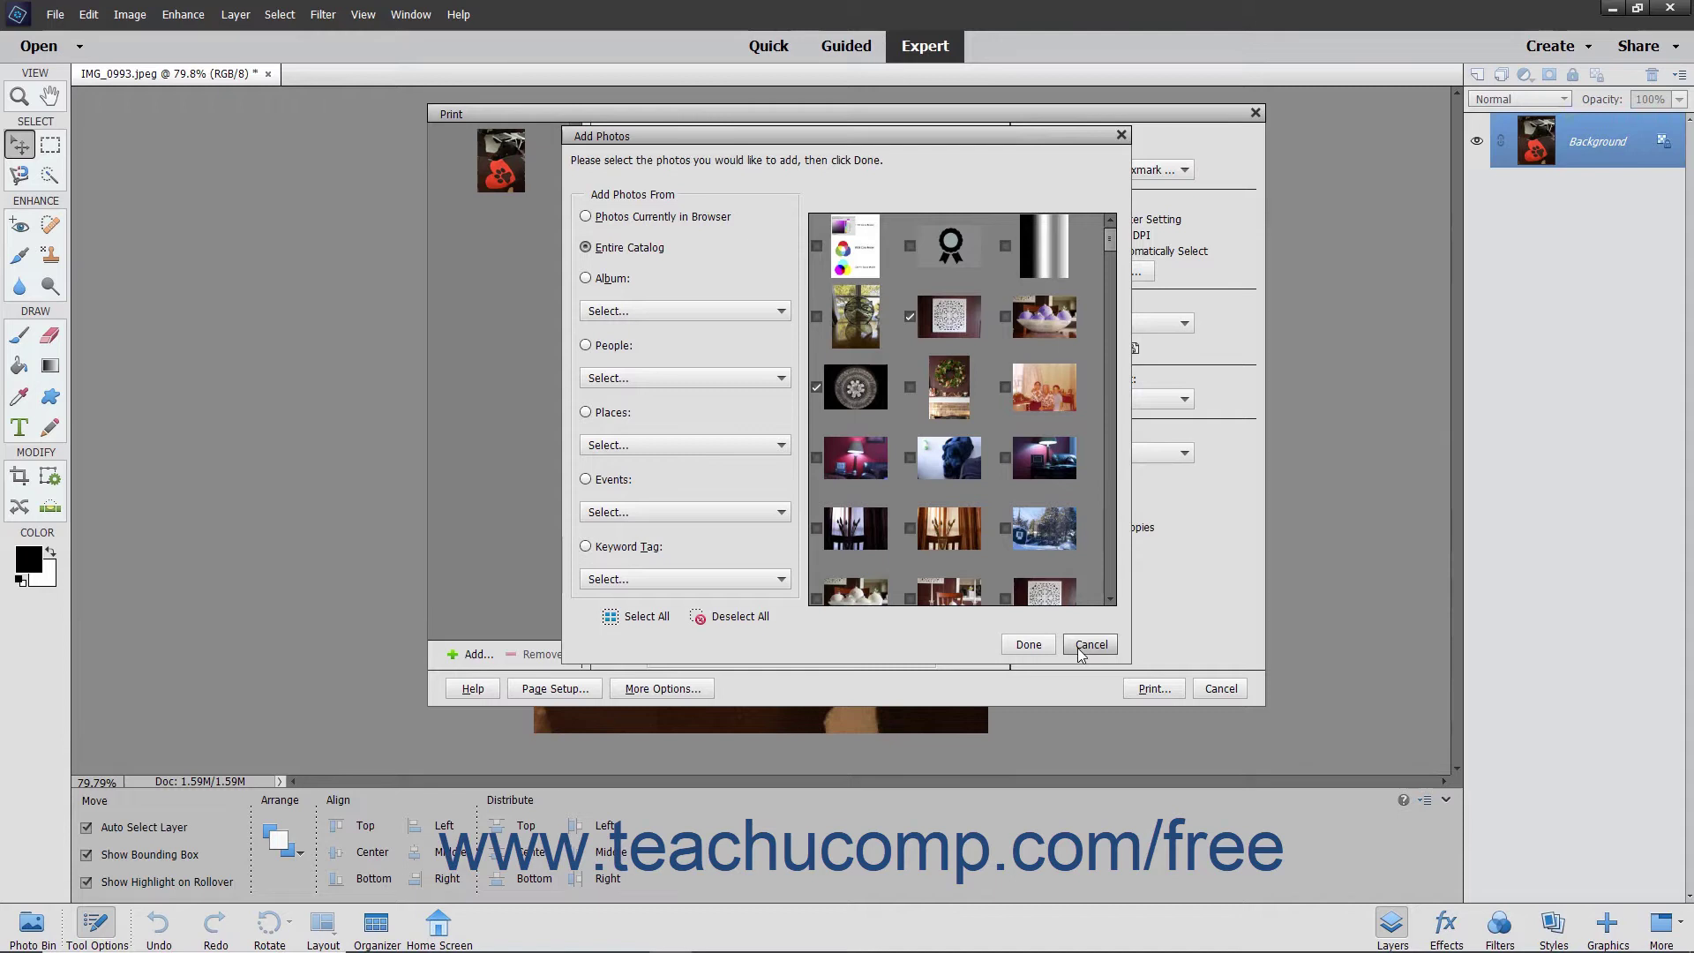
left_click(1030, 648)
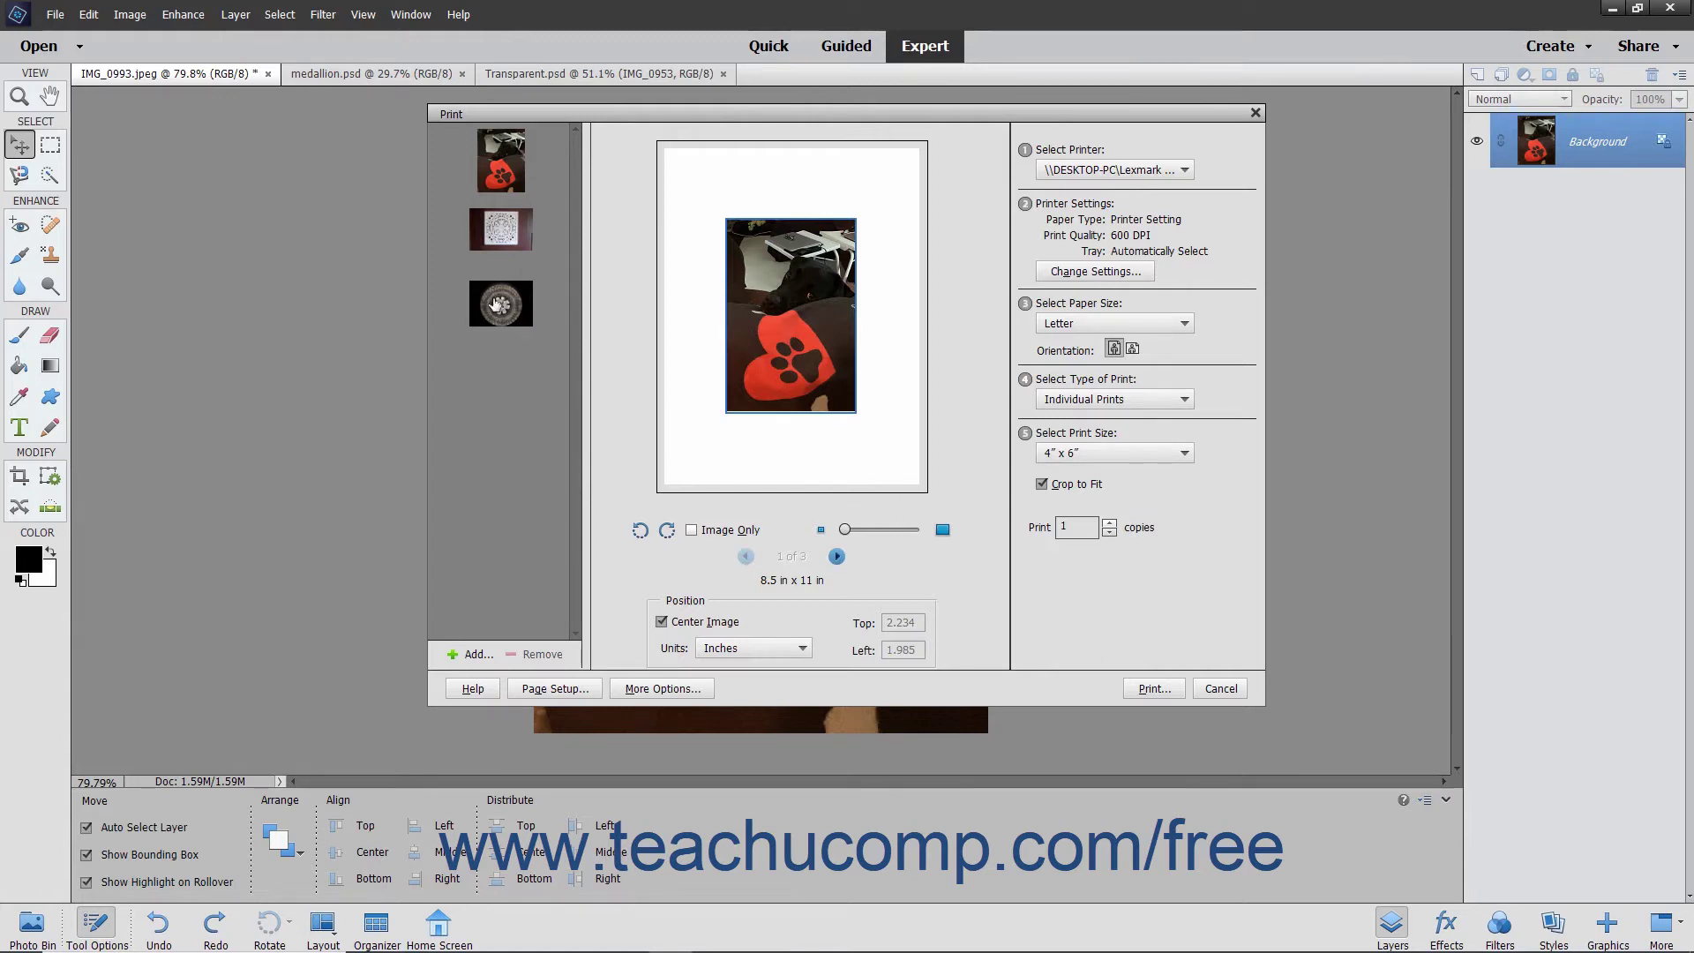
Step: Remove Transparent.psd from the print job and page between the medallion and dog photo previews
left_click(496, 235)
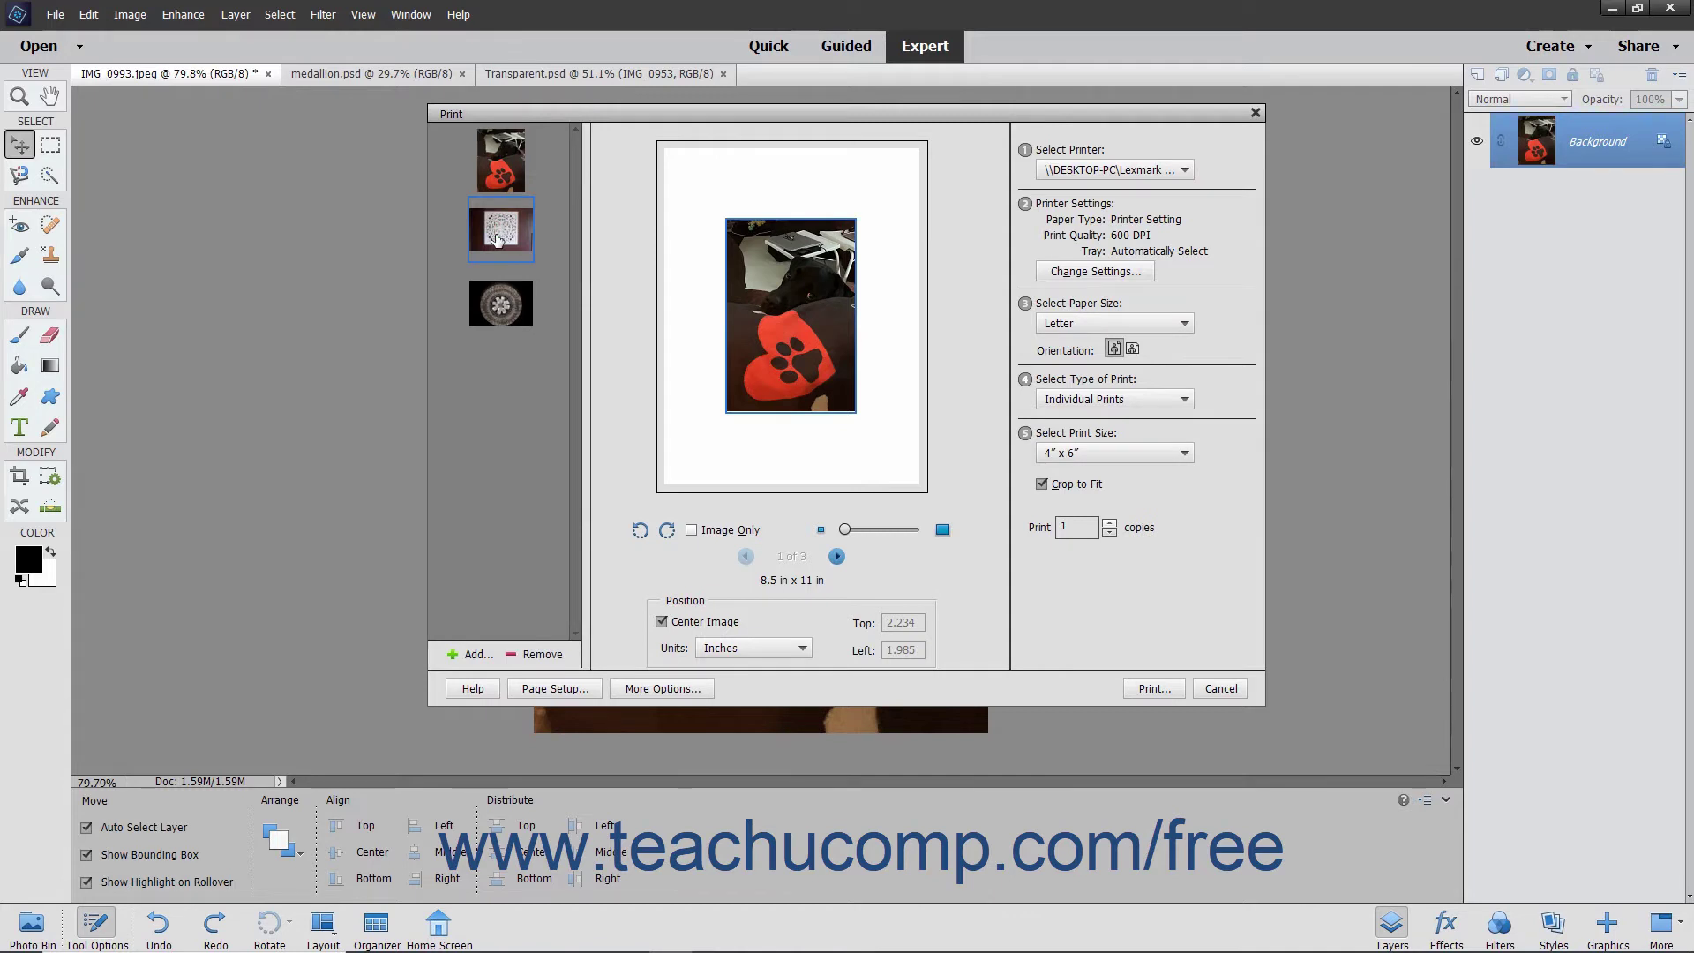
left_click(540, 654)
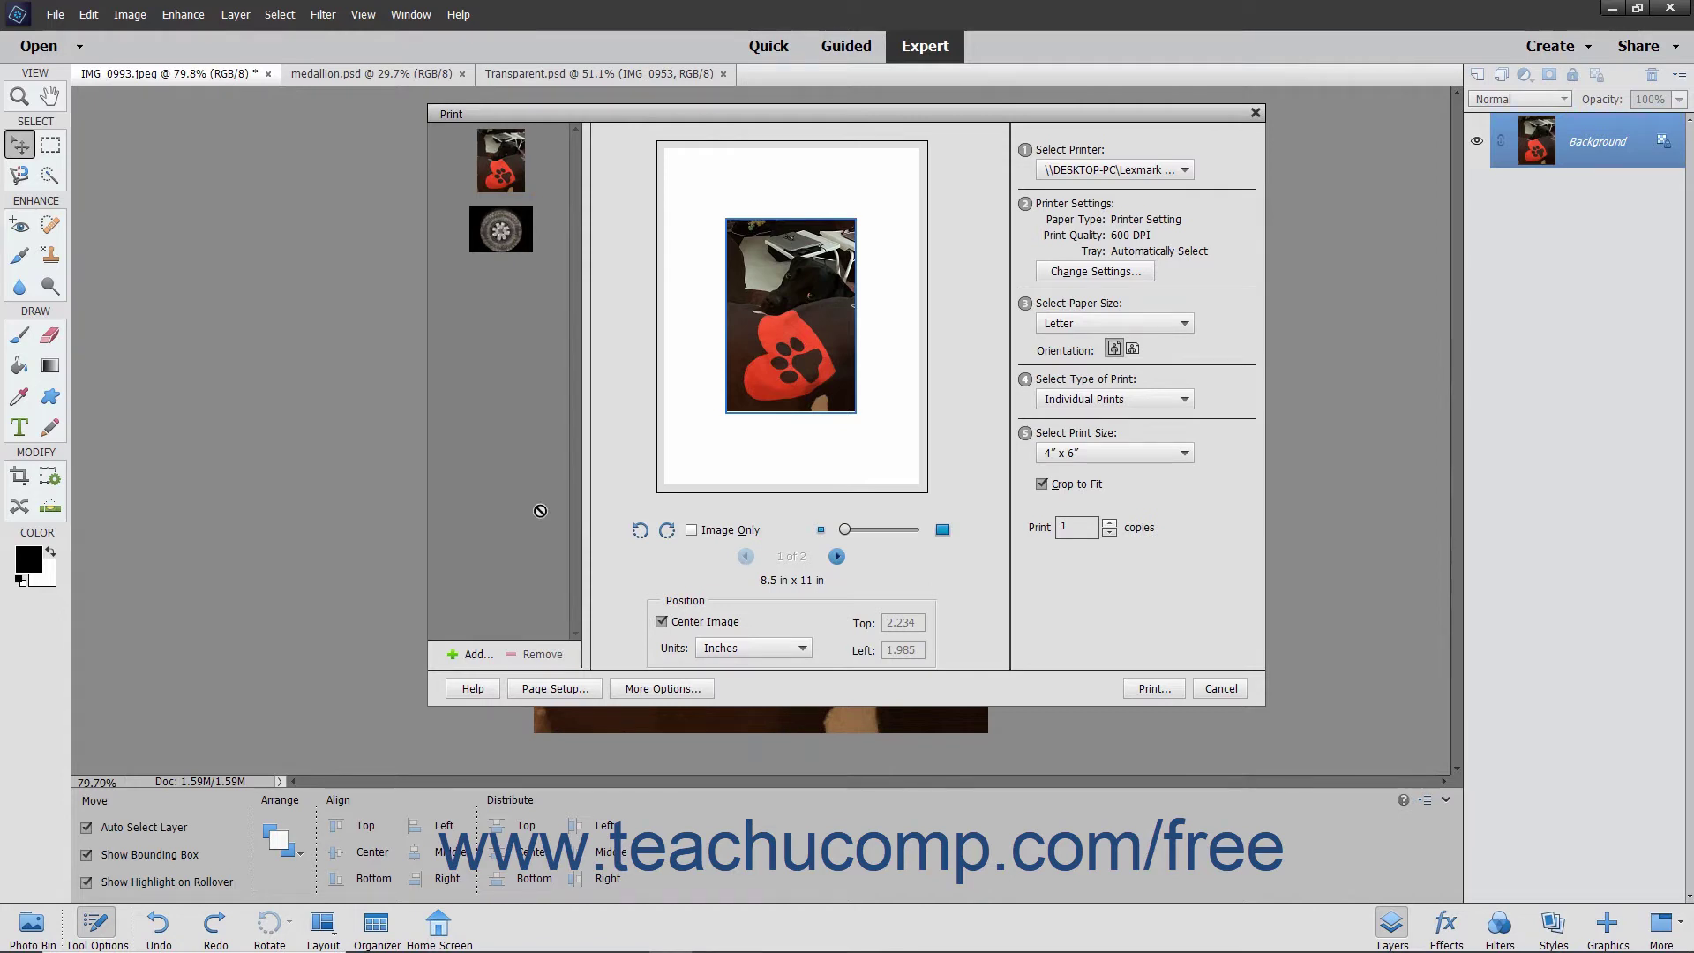
left_click(836, 558)
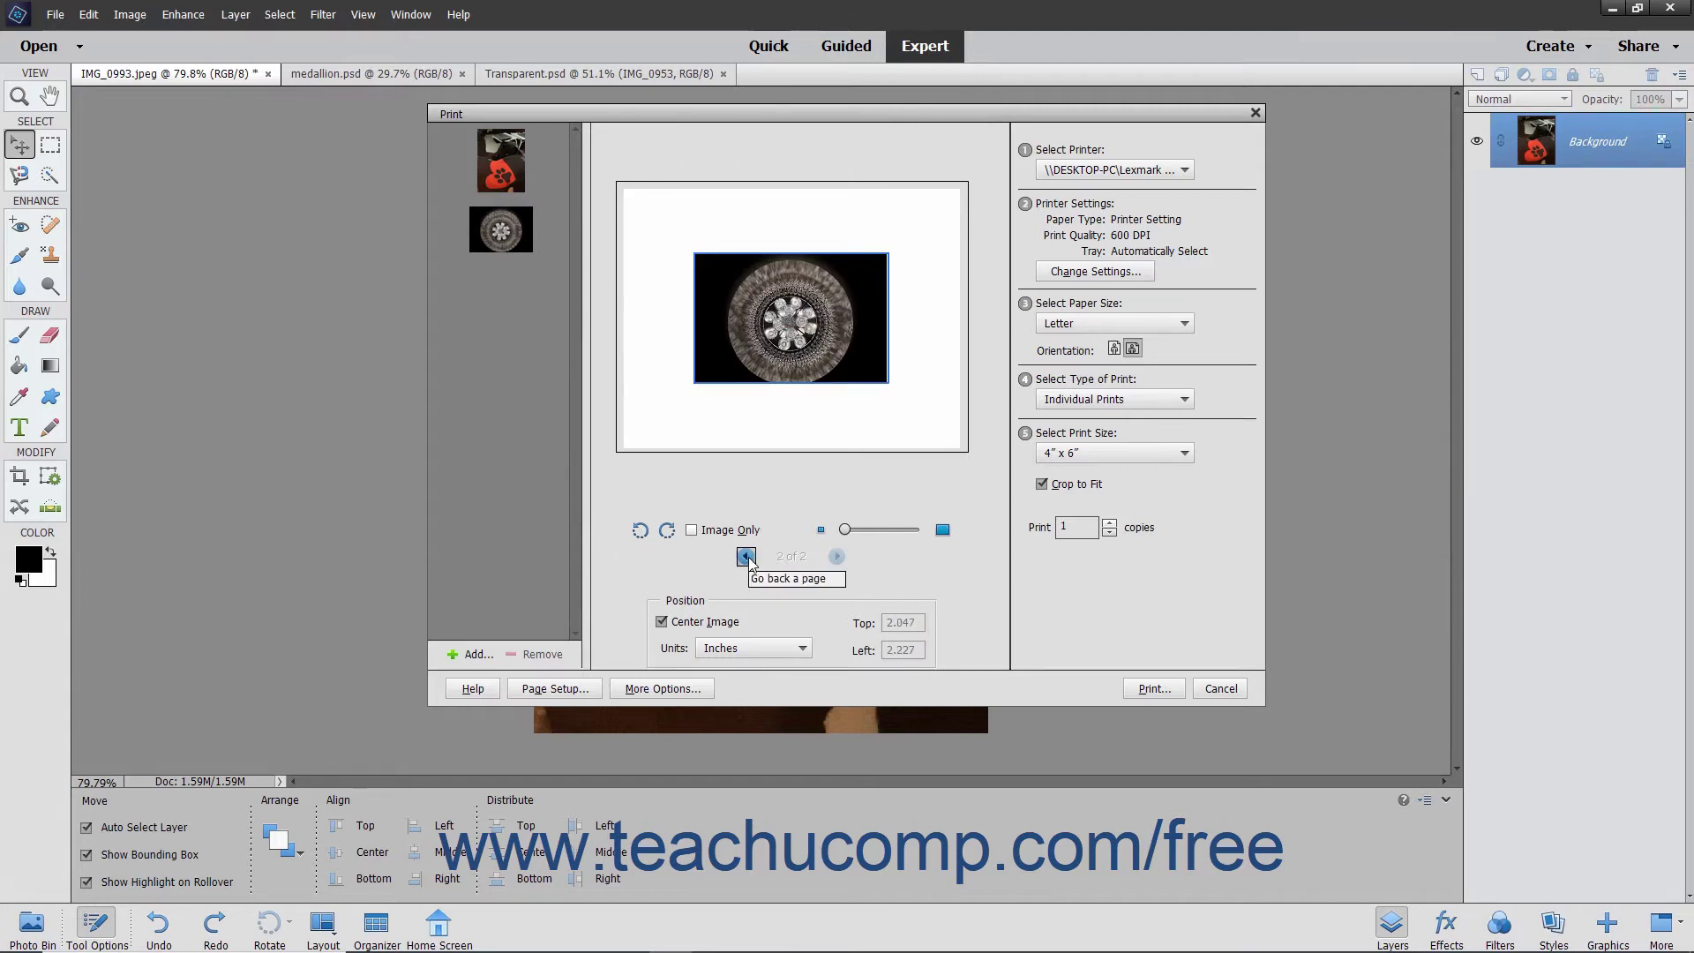
left_click(746, 557)
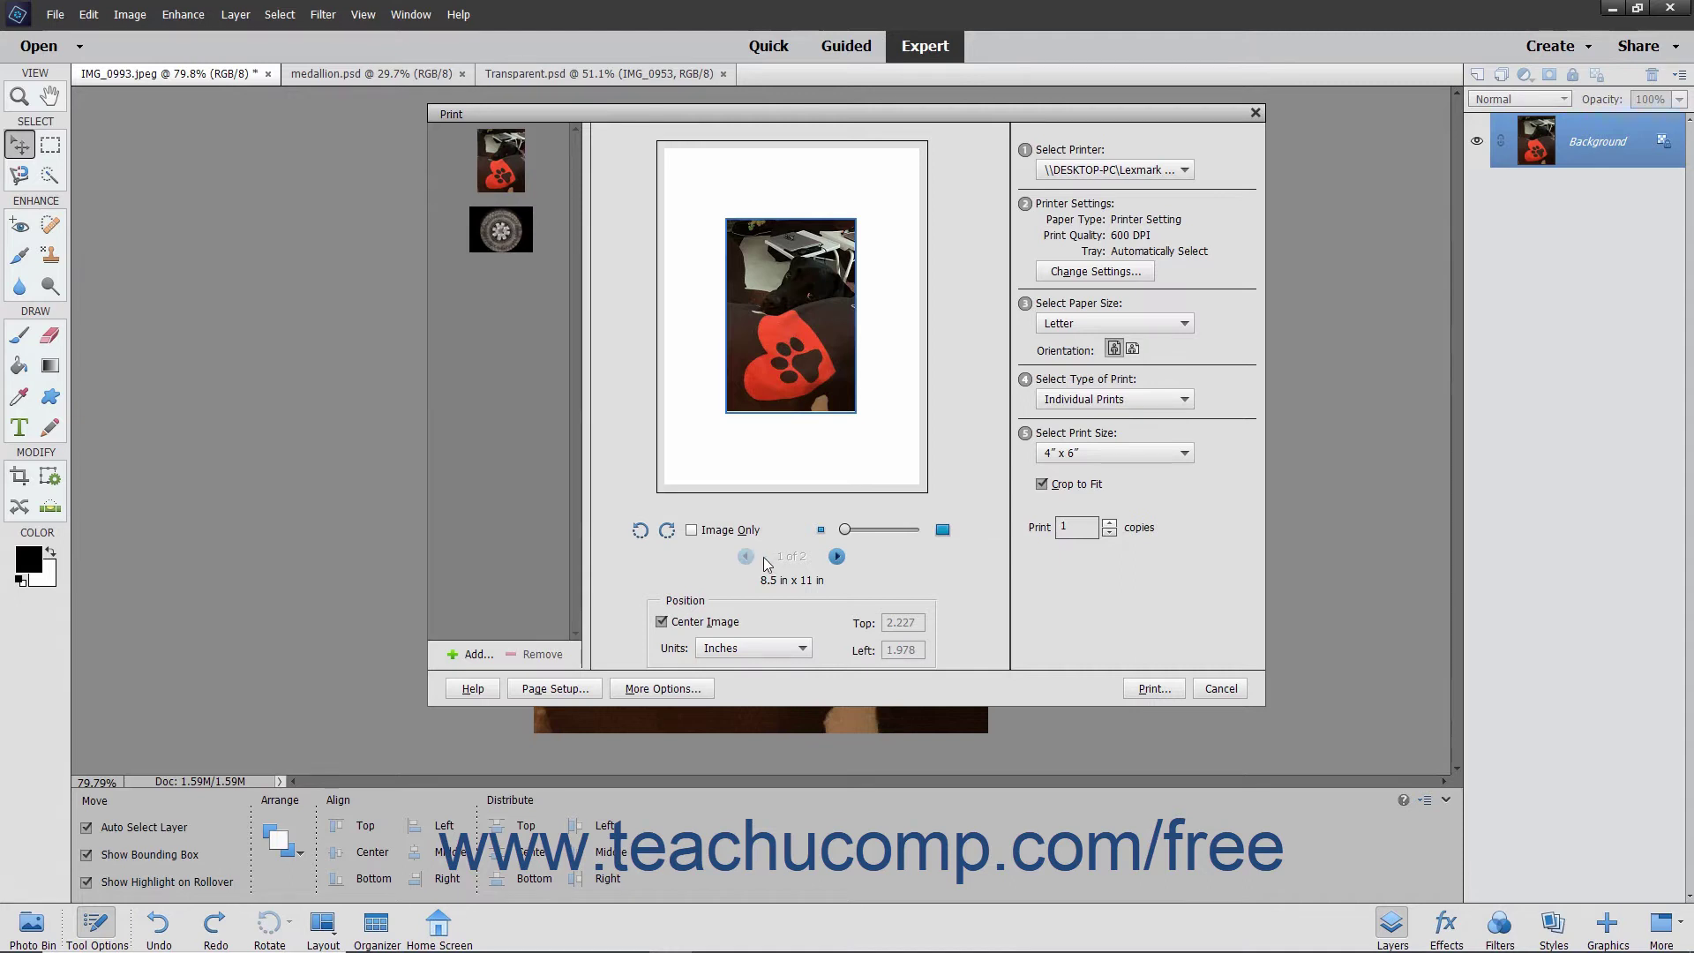
Step: Try rotating the dog photo with and without Image Only, then zoom to maximum and back
left_click(667, 531)
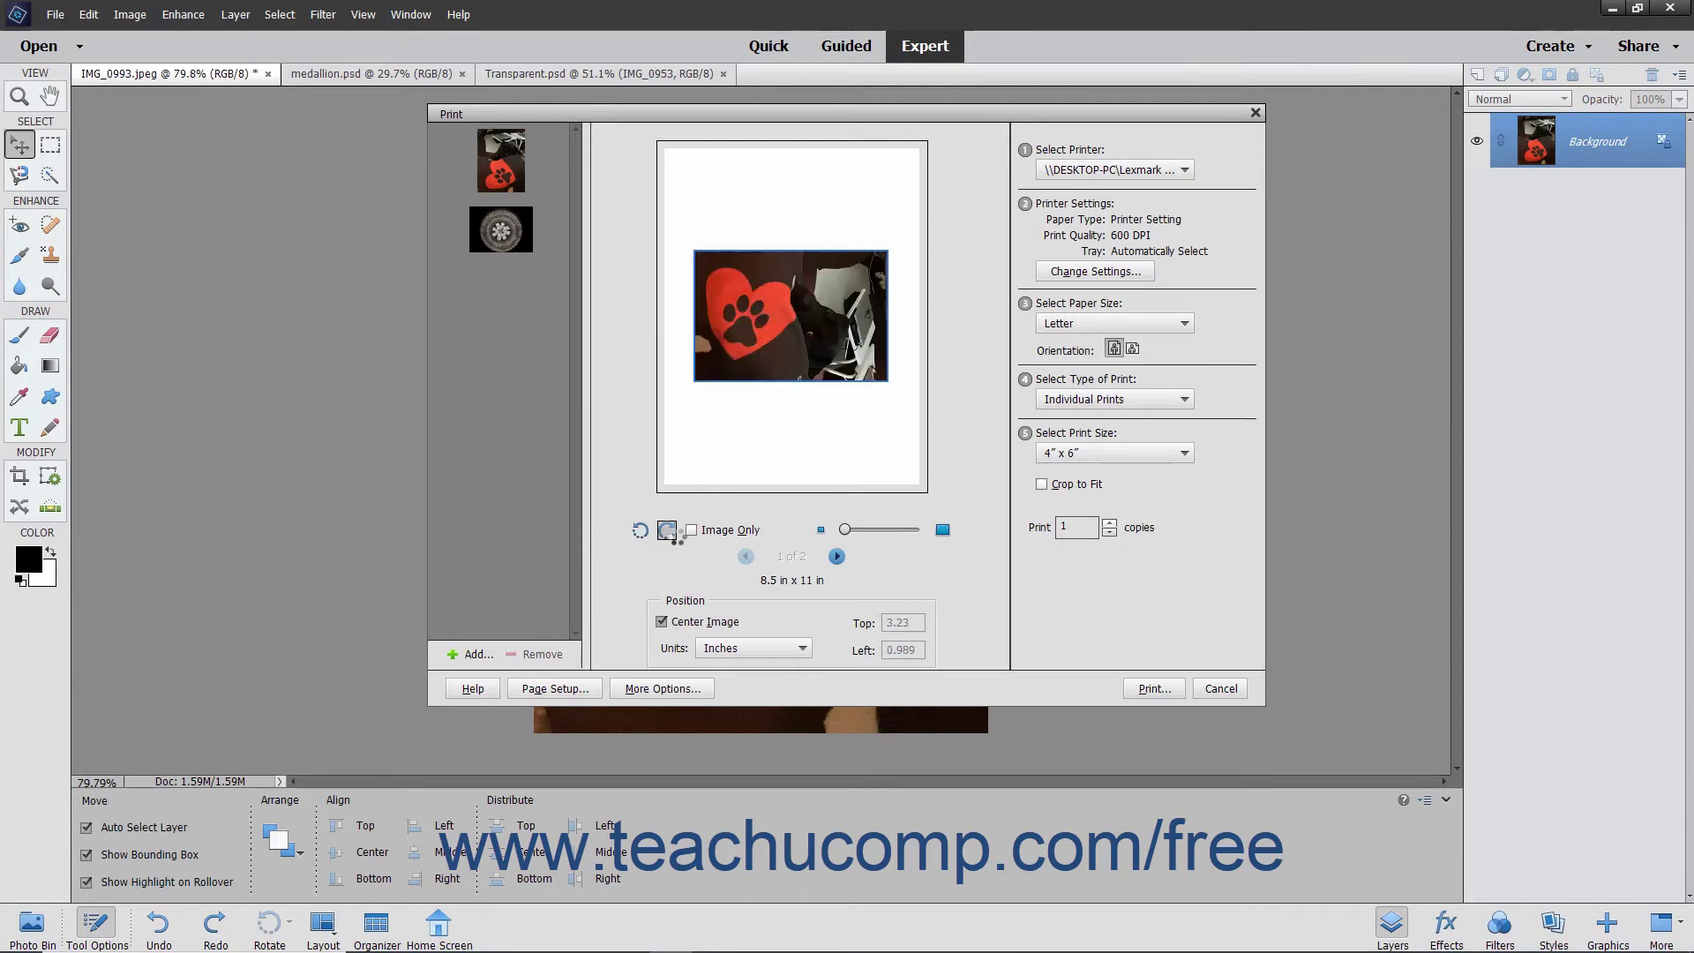
left_click(641, 530)
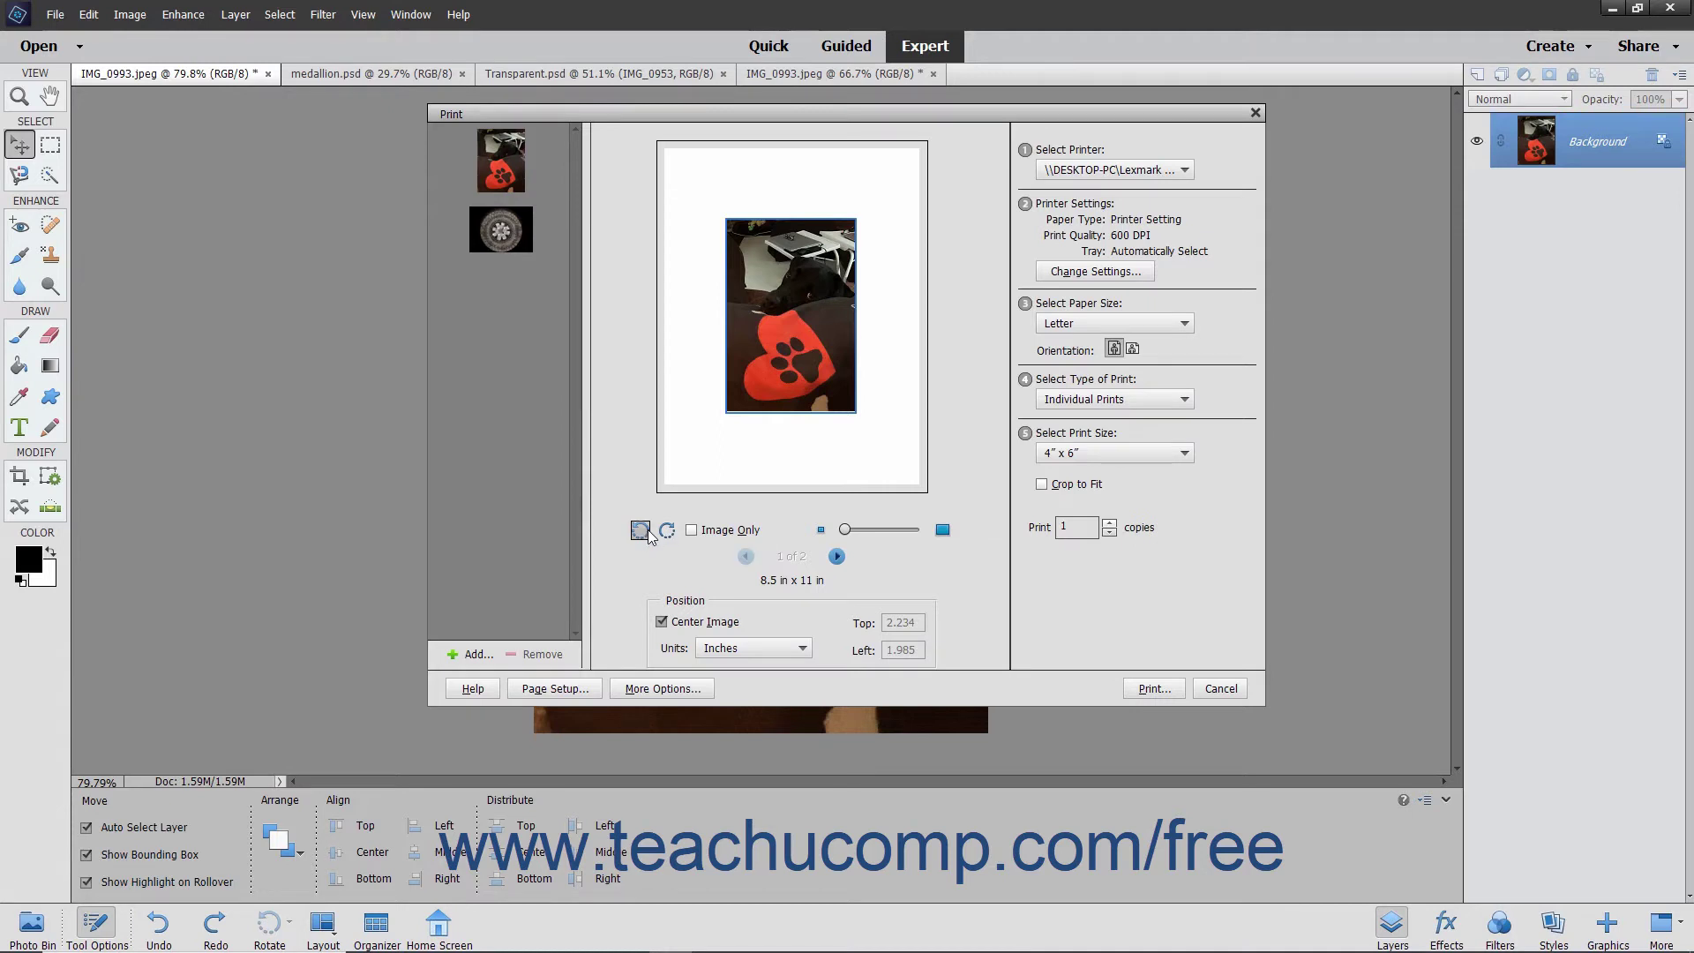
left_click(694, 531)
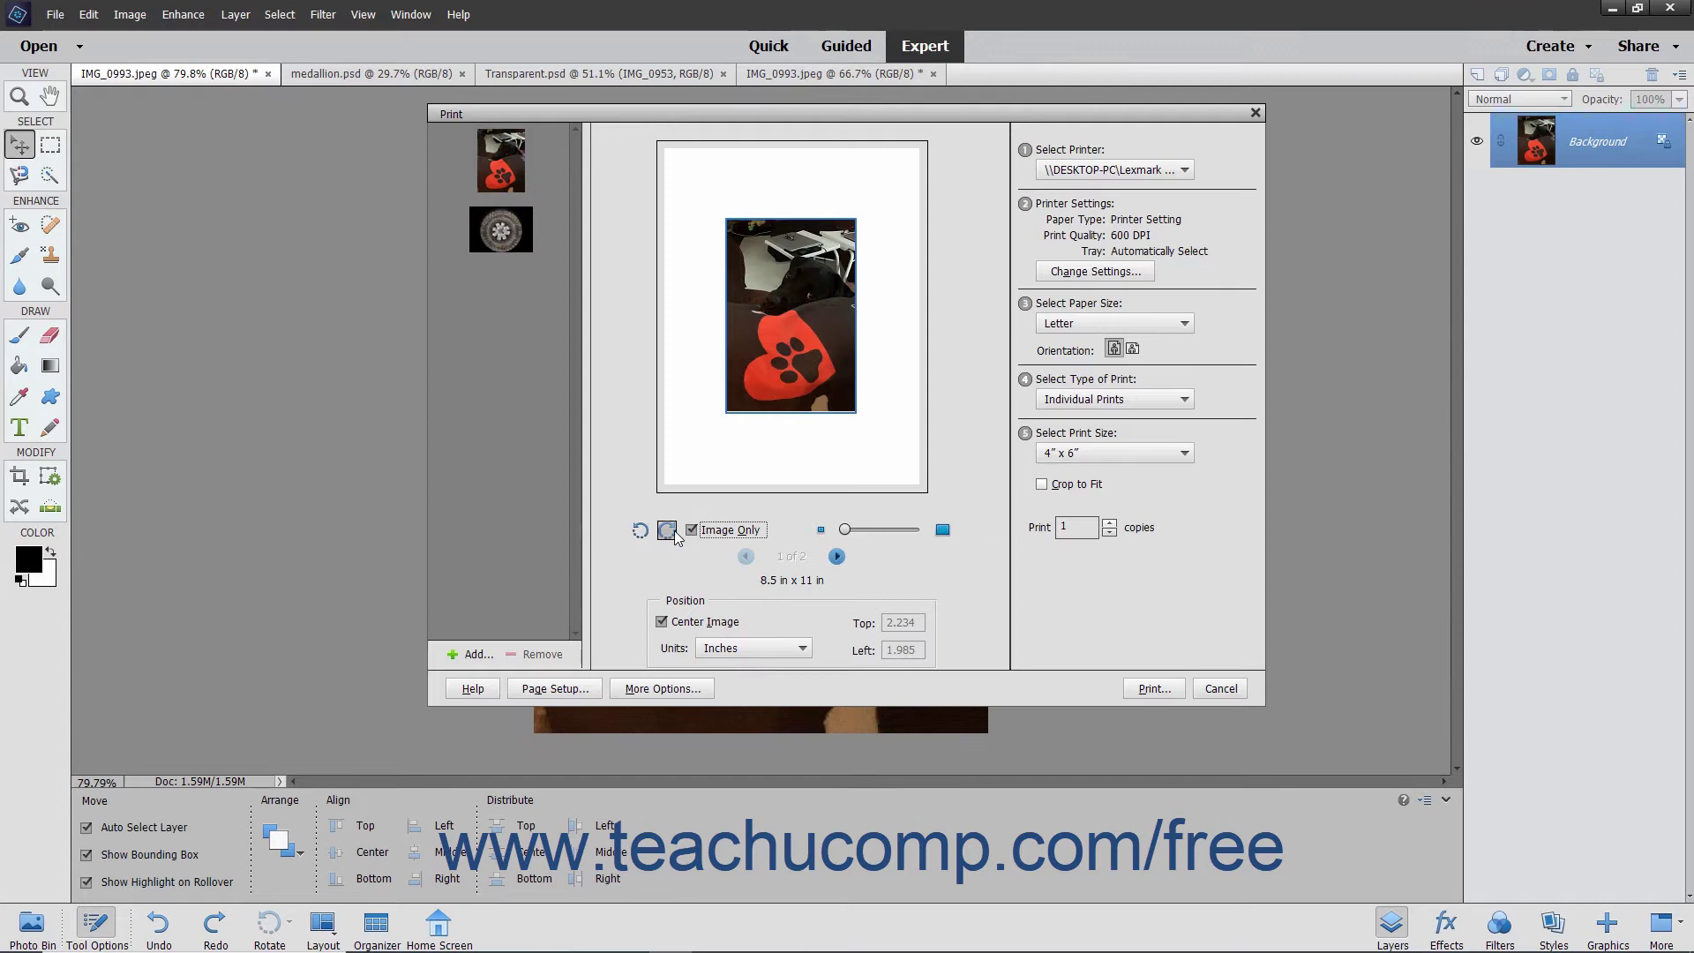
left_click(673, 531)
left_click(647, 531)
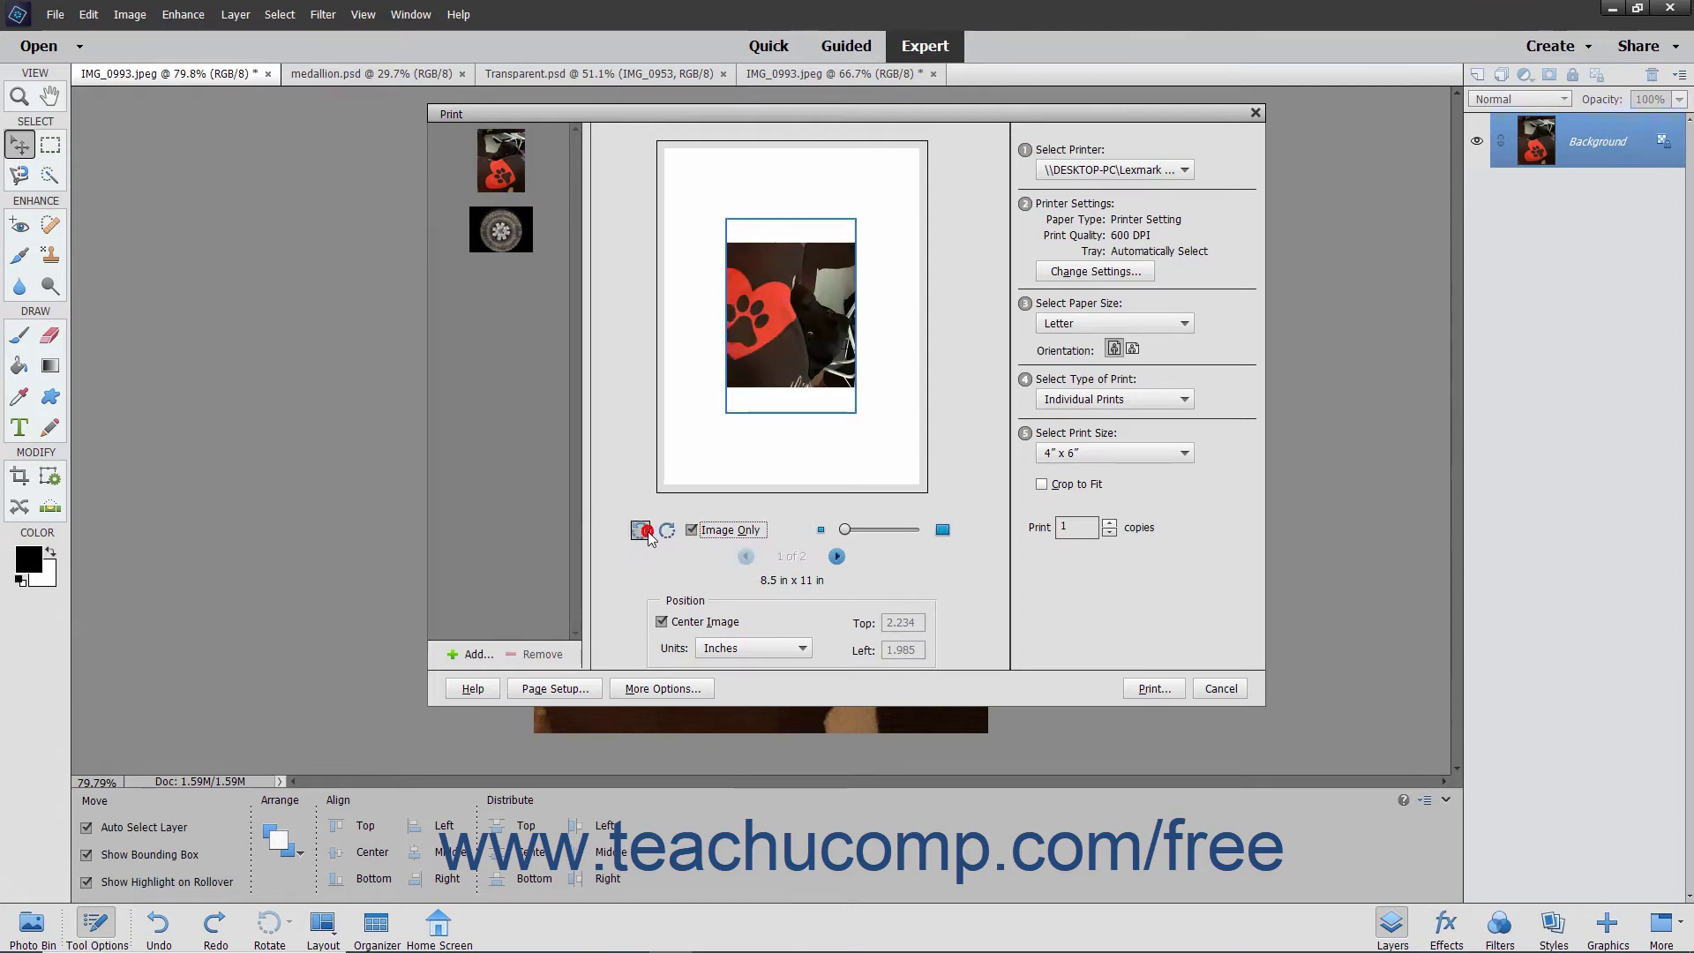
left_click(694, 530)
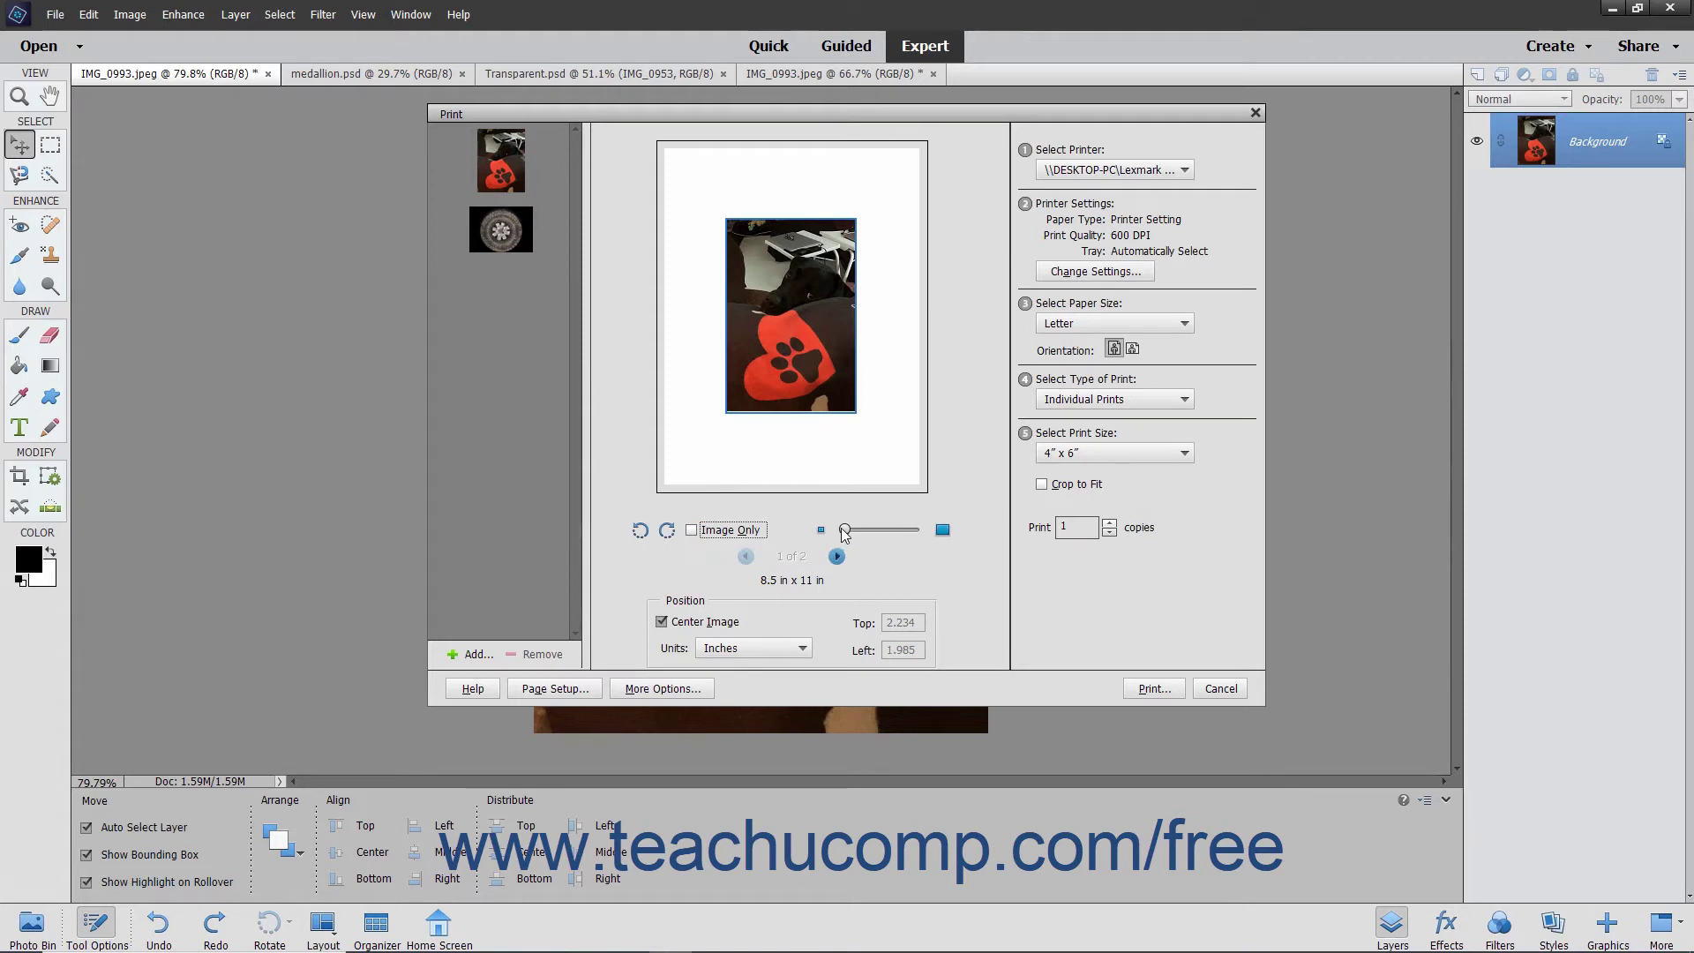
left_click(942, 529)
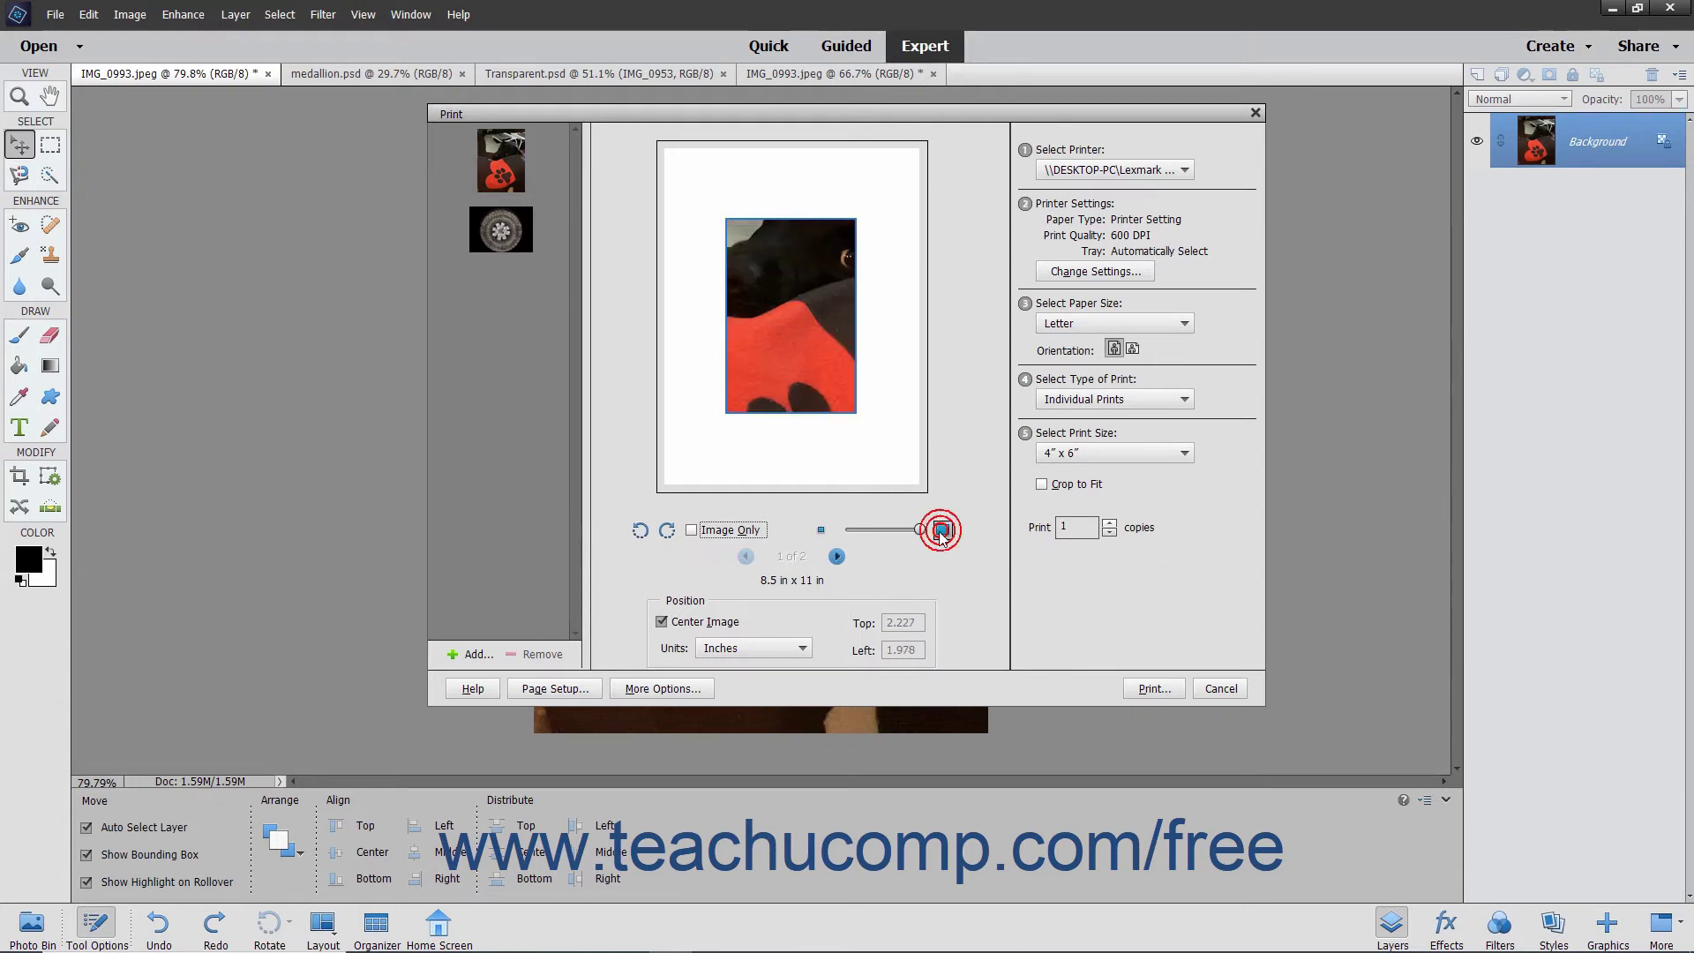
left_click(821, 529)
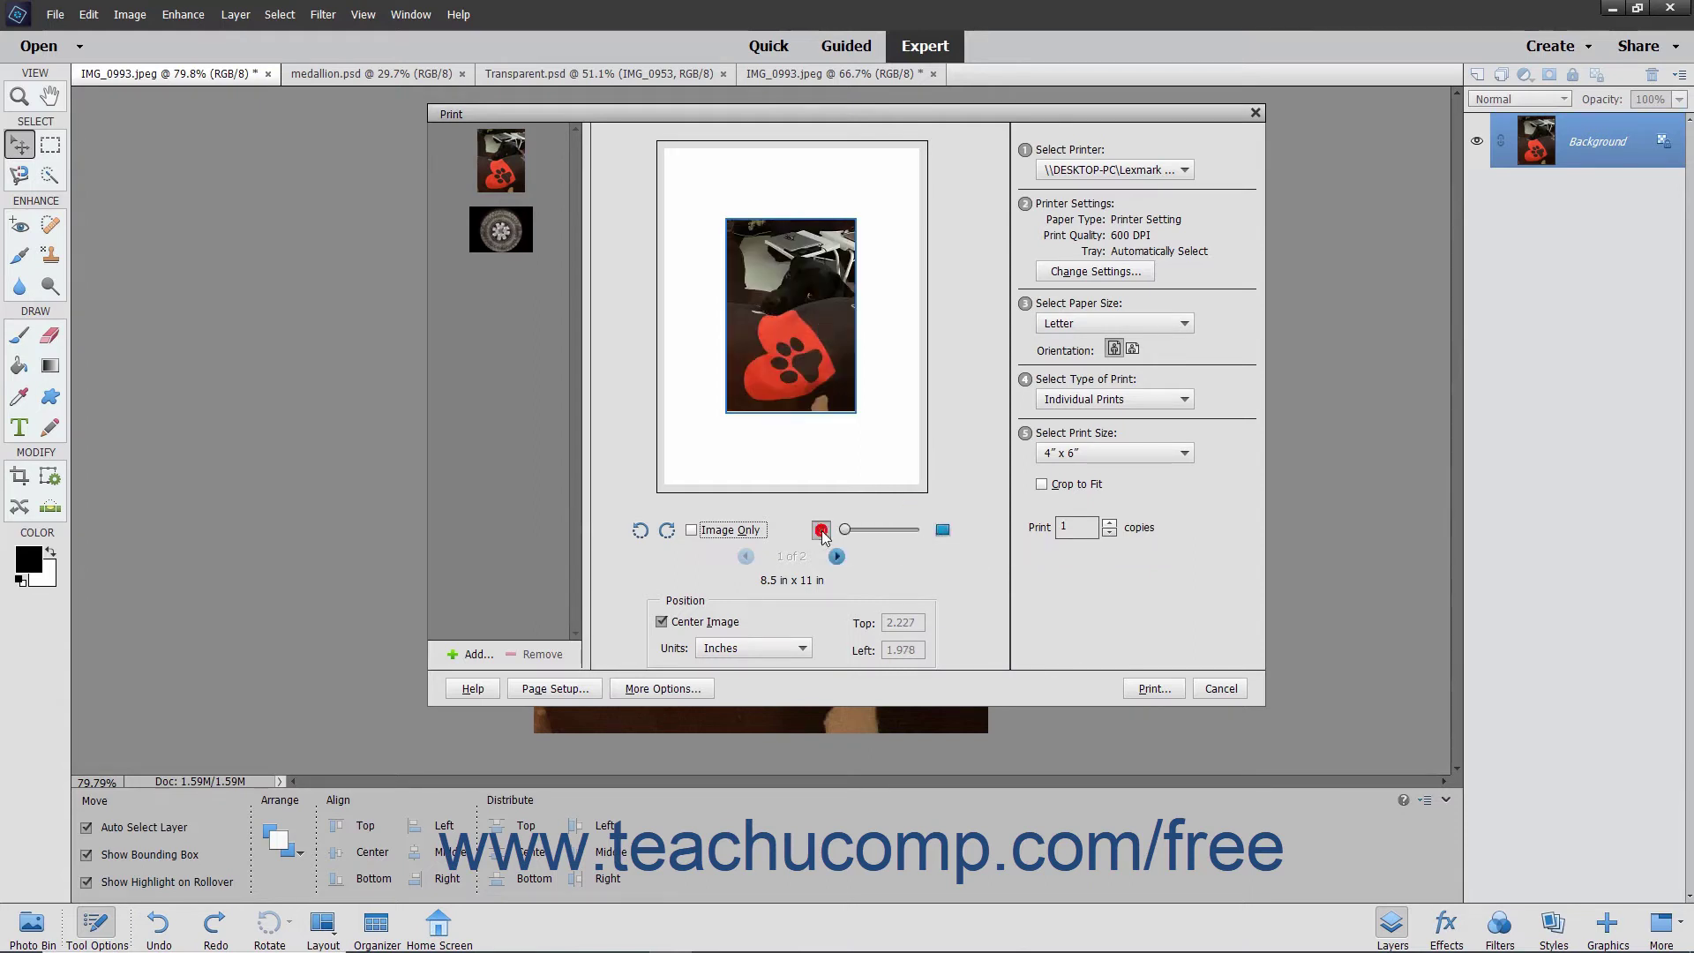
left_click(704, 622)
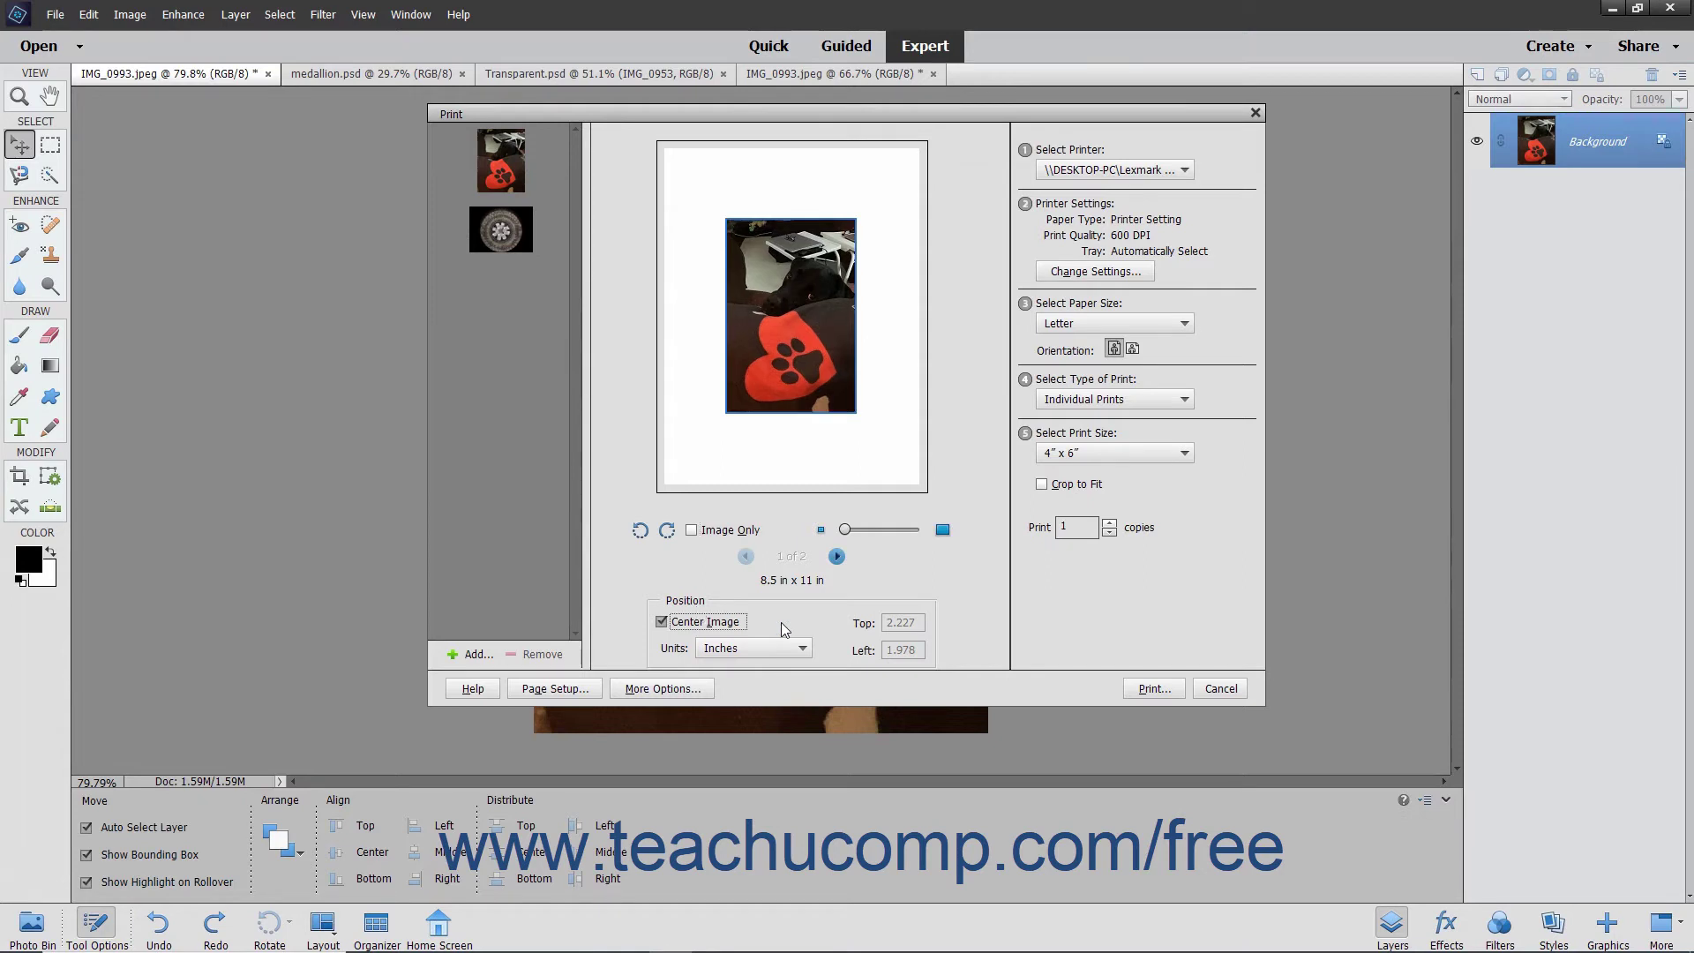
left_click(704, 623)
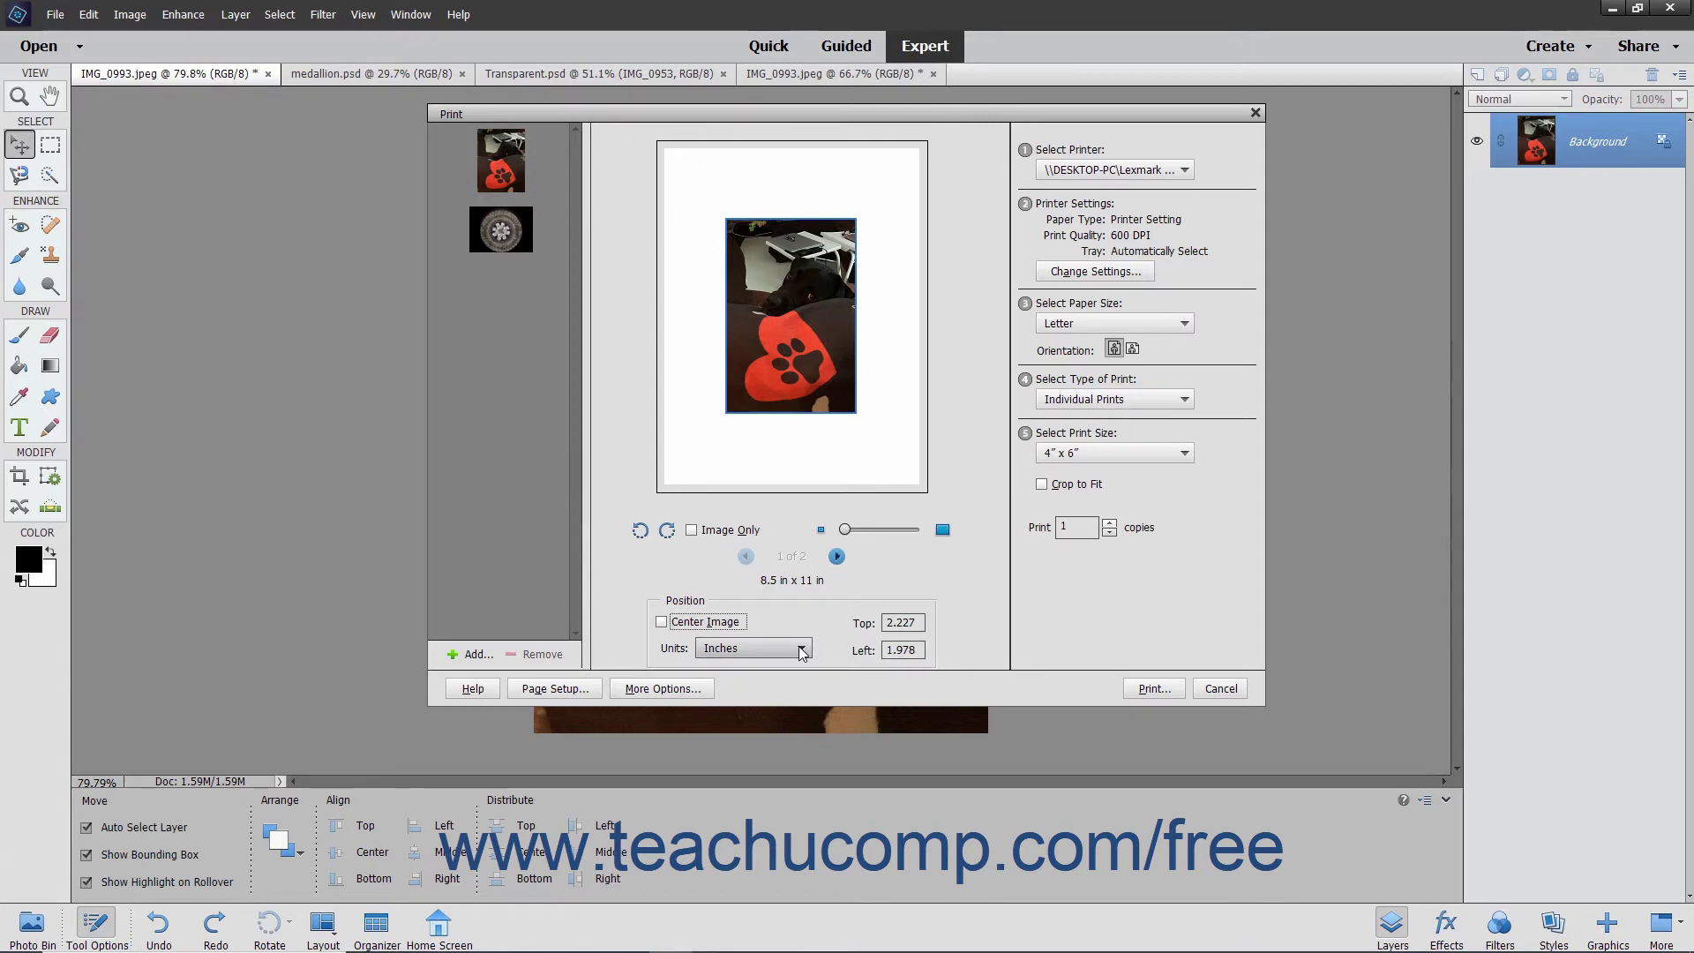
left_click(662, 622)
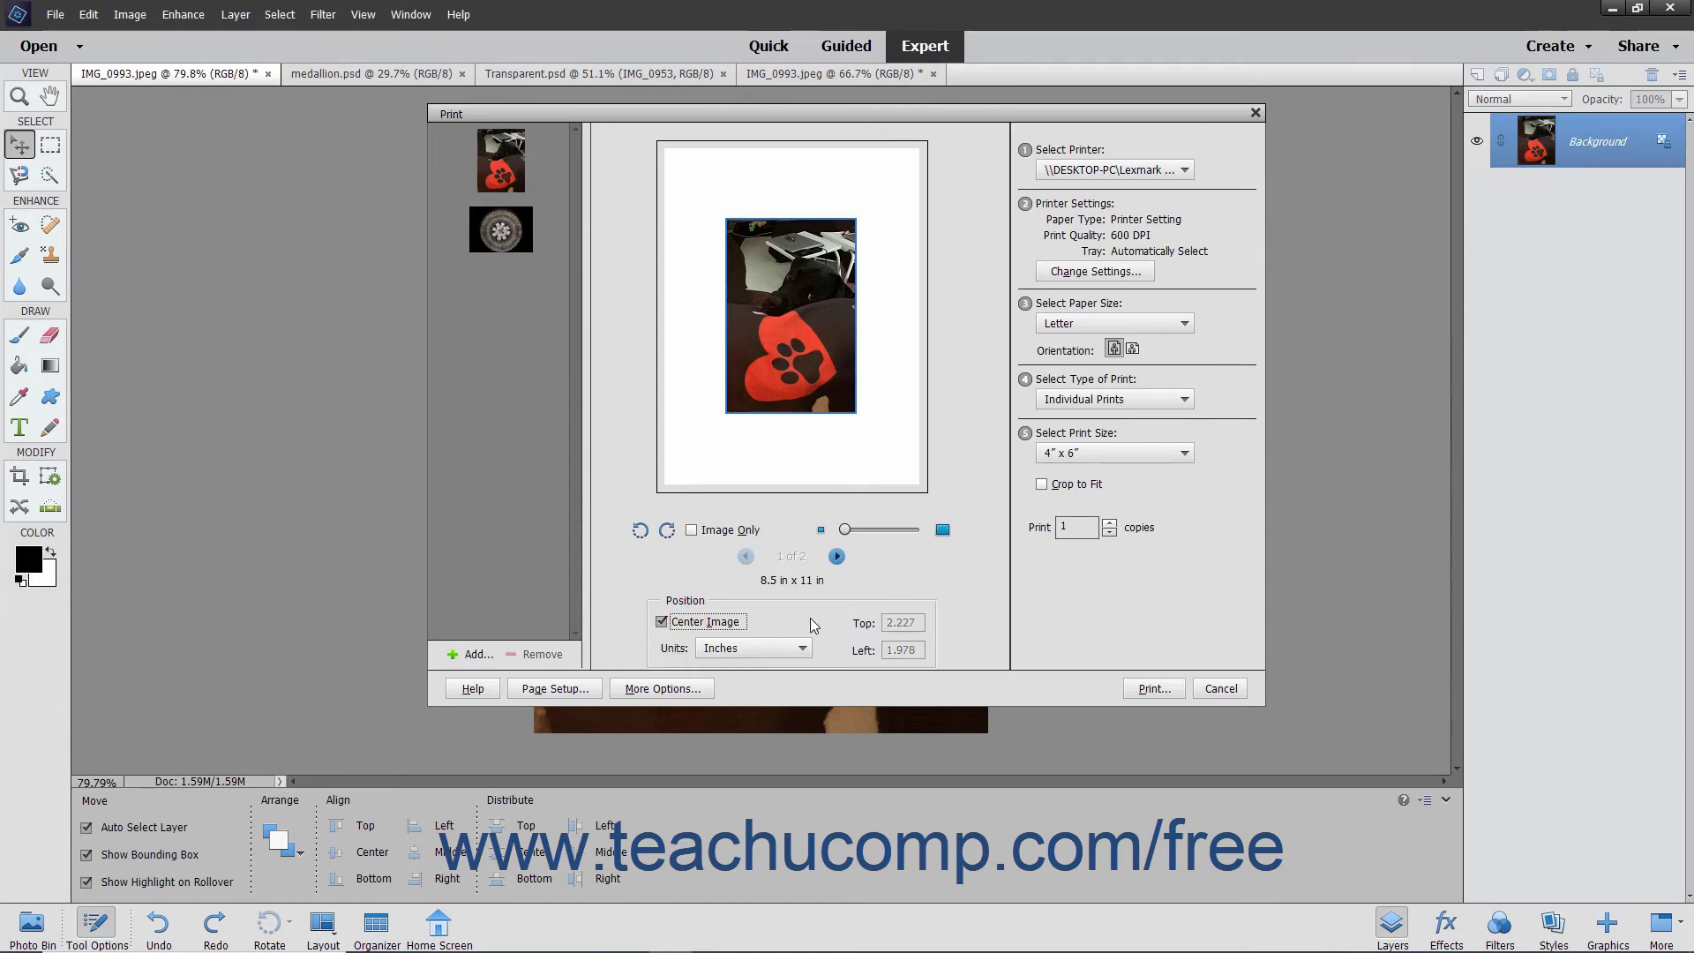
Step: Select the HP photo printer with HP Everyday Photo Paper, Photo Tray and 5x7in. paper
left_click(1148, 177)
left_click(1146, 230)
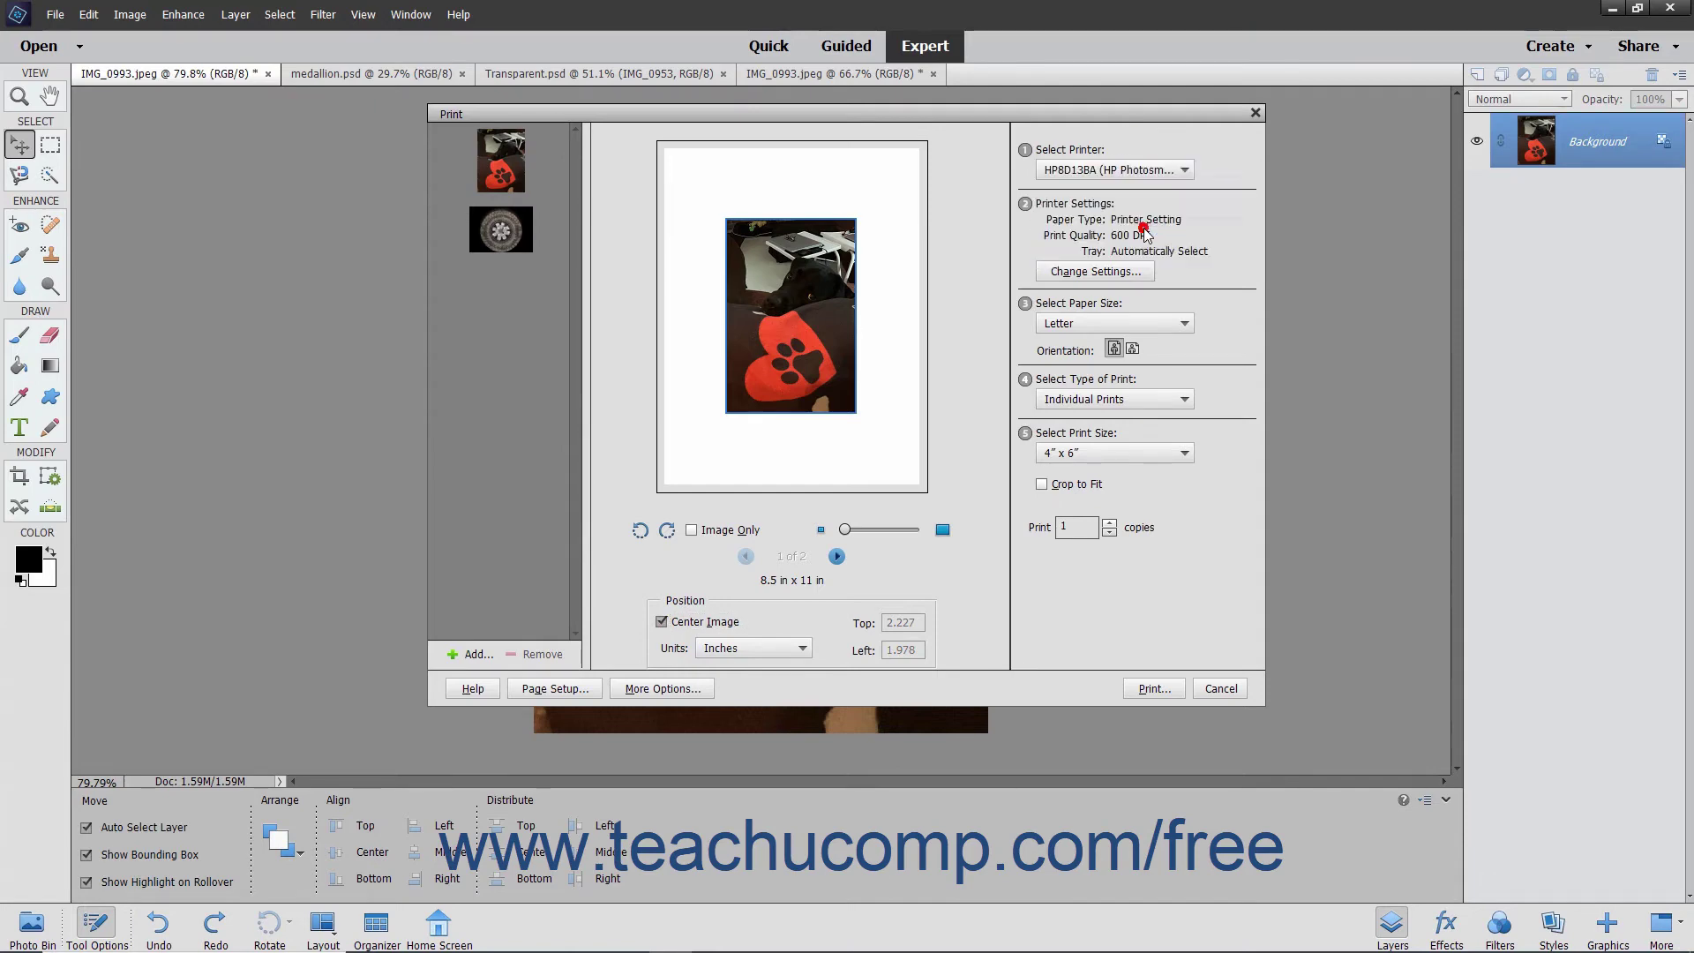
left_click(1115, 274)
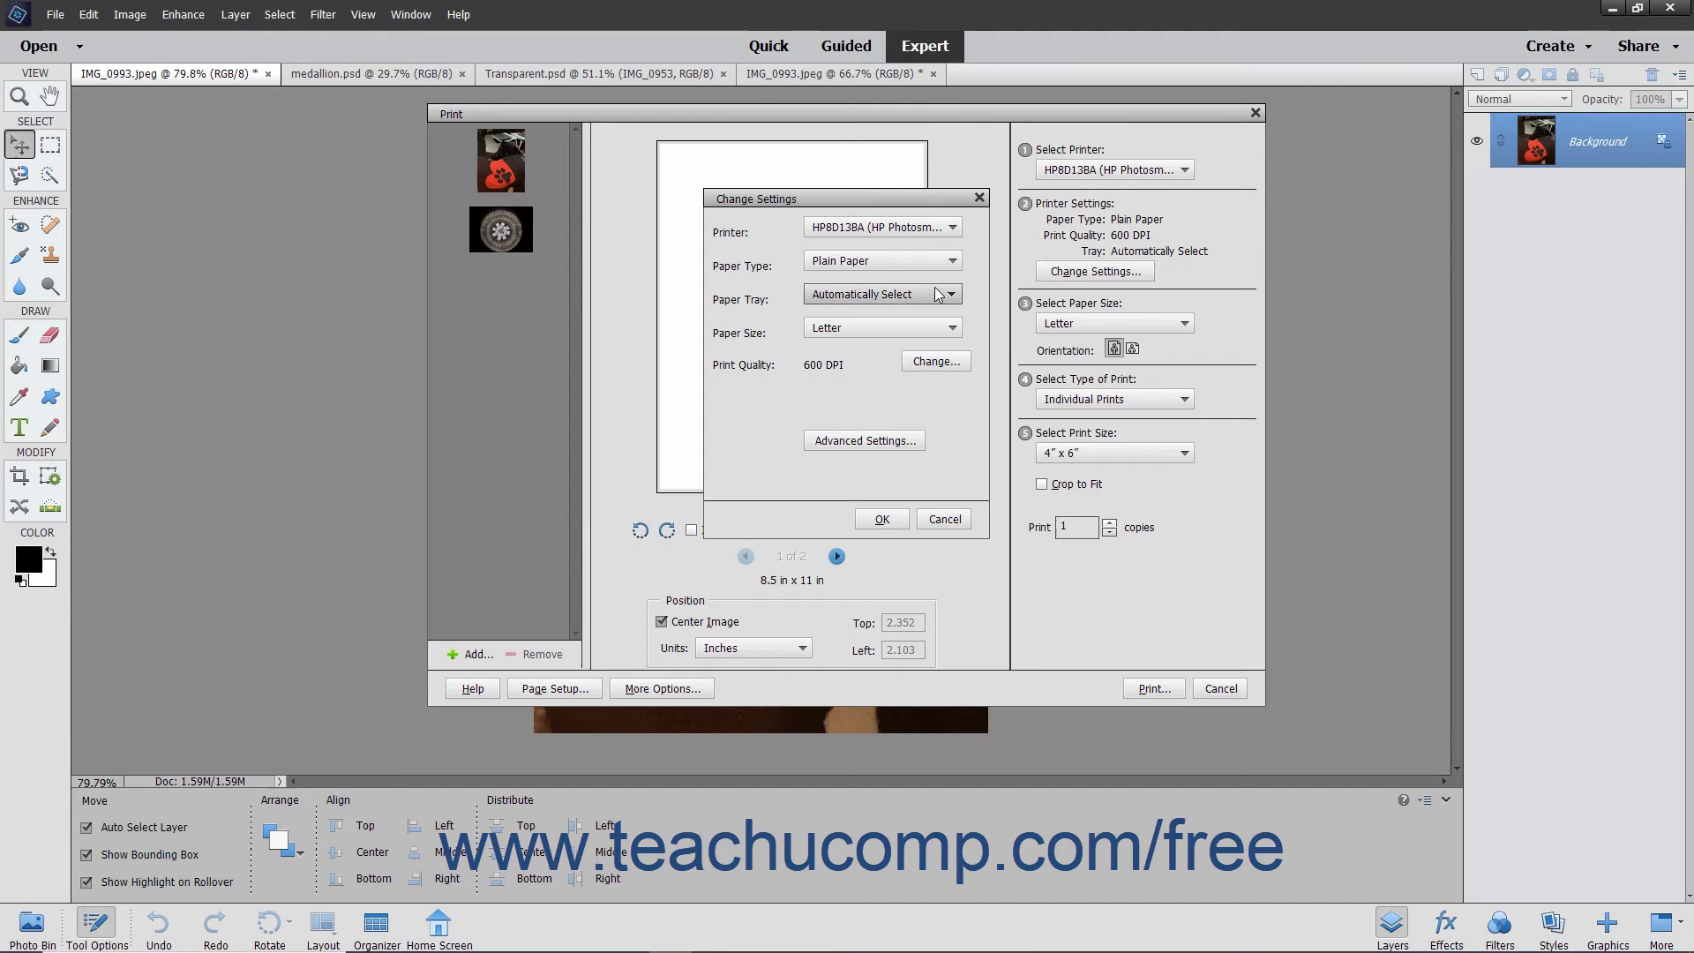
left_click(924, 259)
left_click(901, 363)
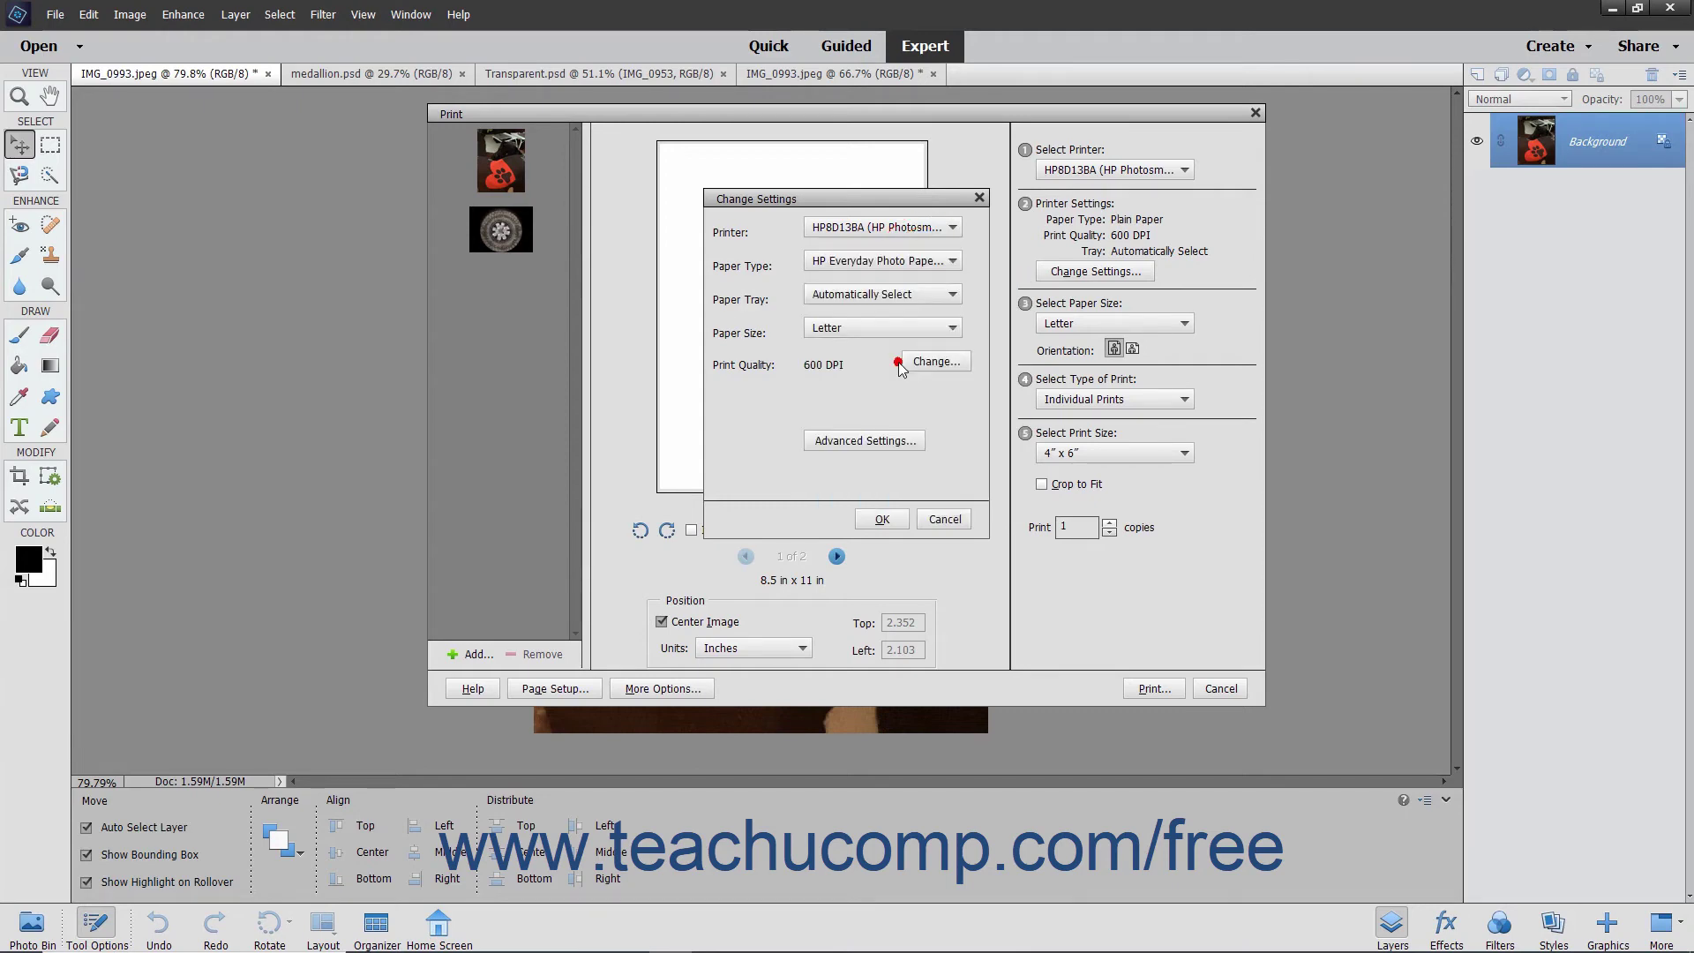
left_click(896, 294)
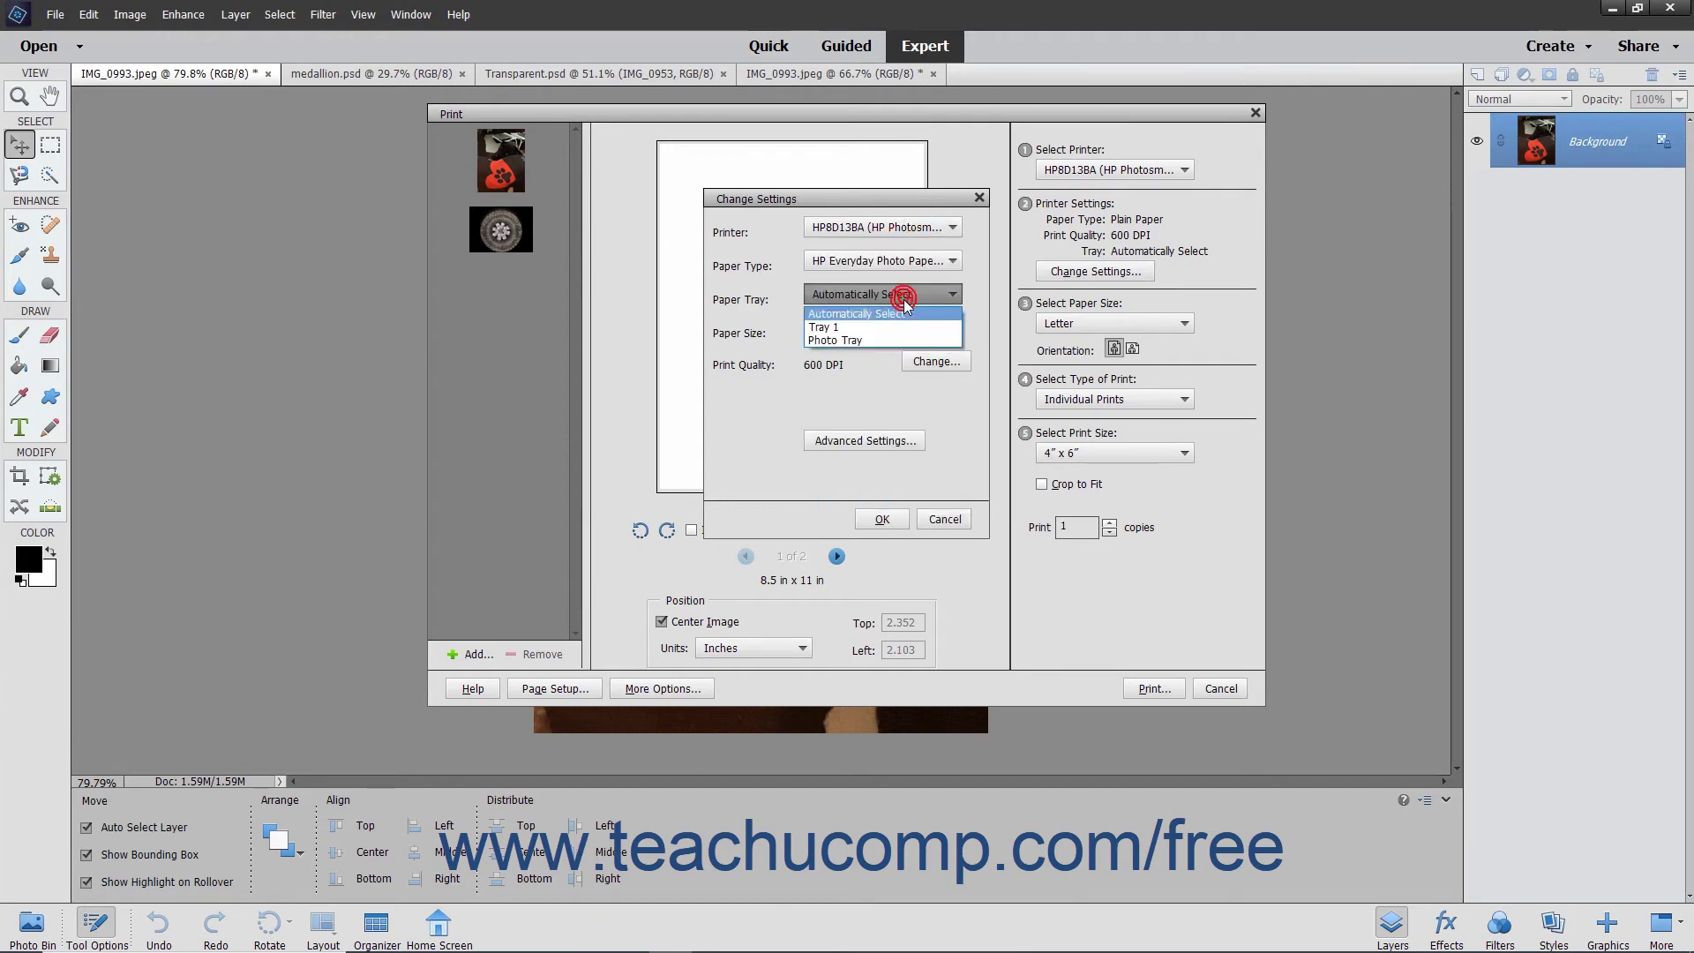
left_click(896, 338)
left_click(895, 338)
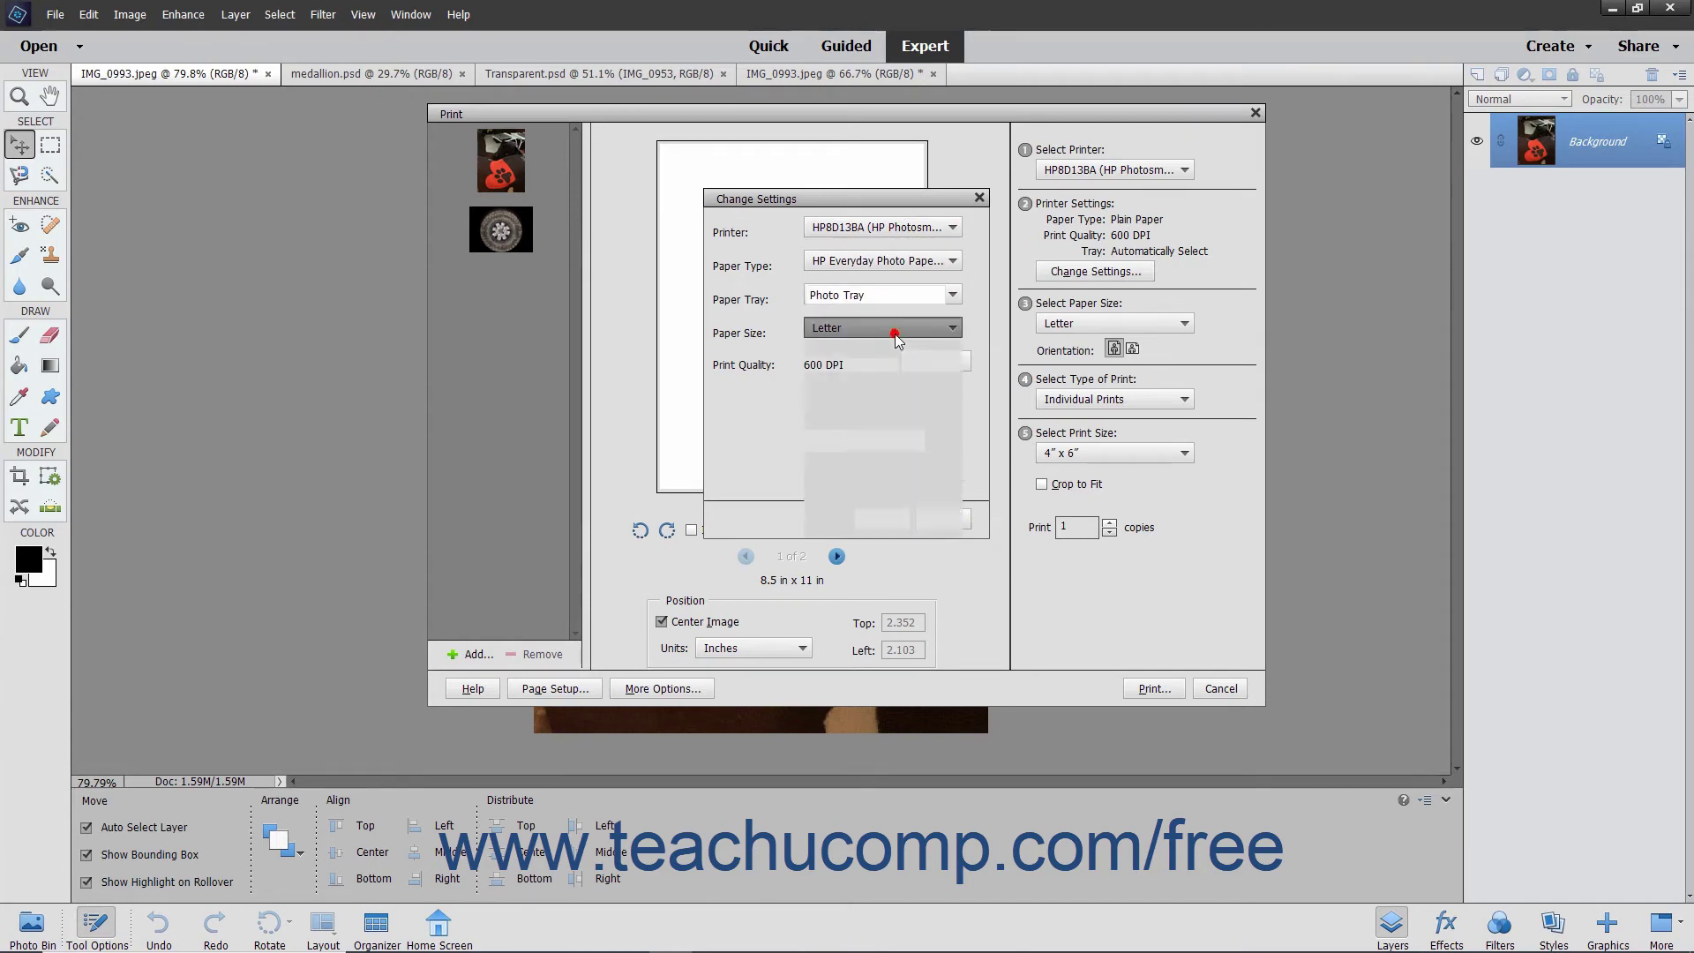
left_click(856, 545)
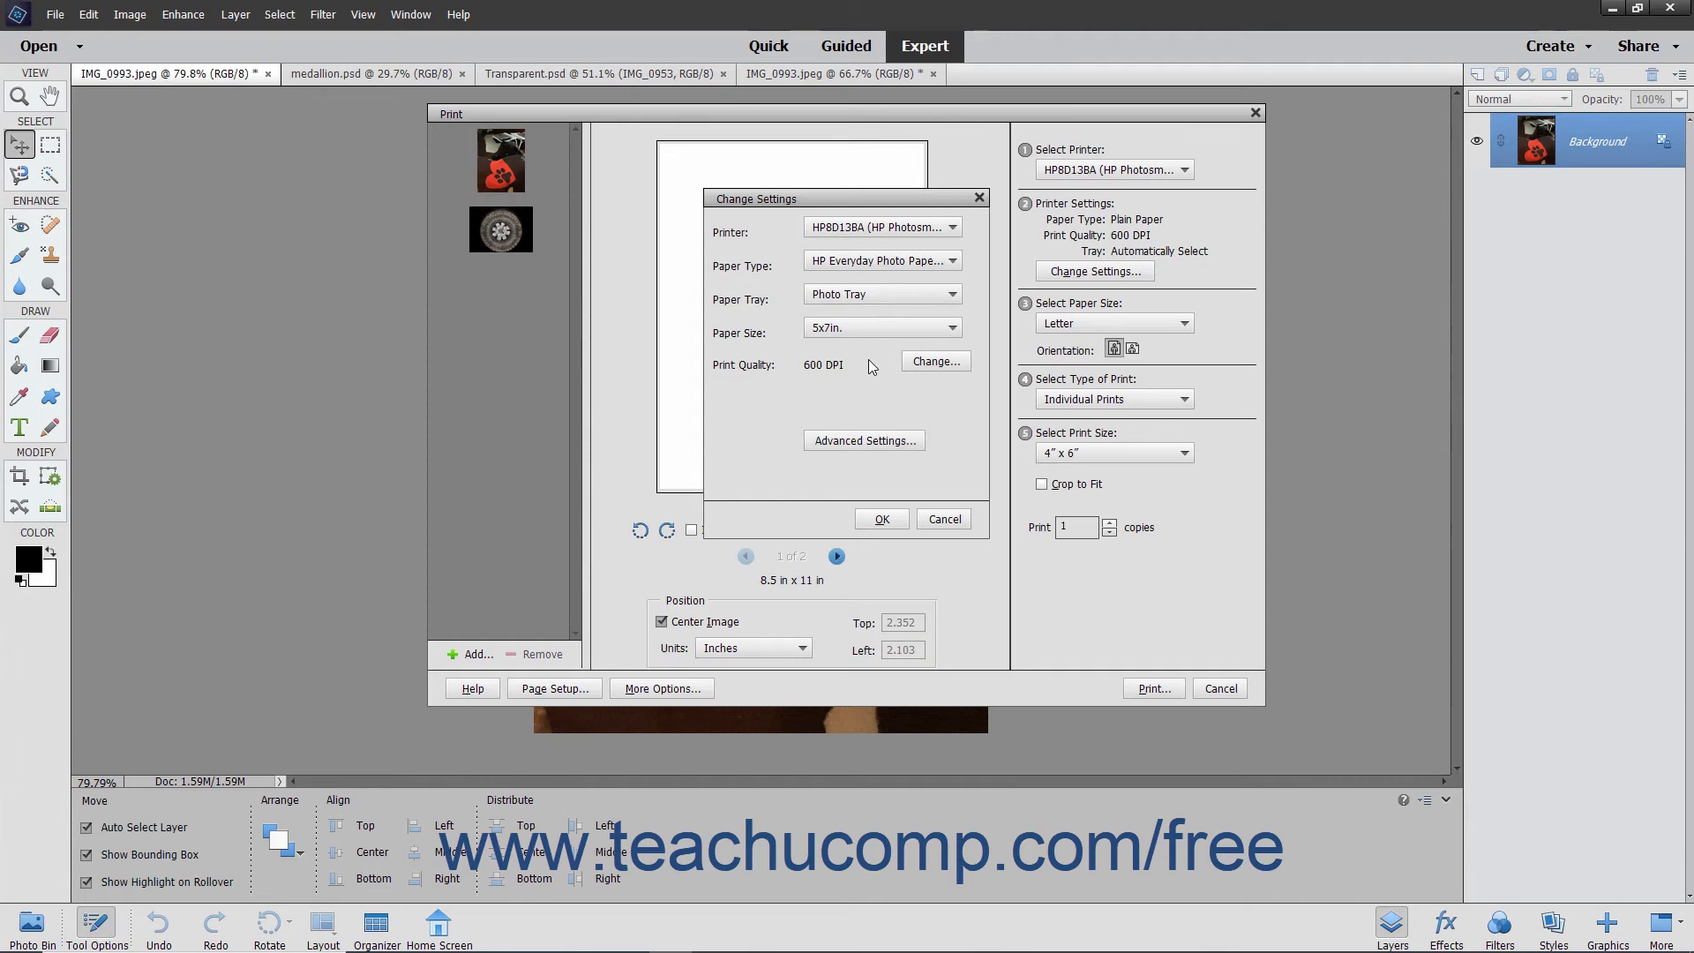
left_click(882, 519)
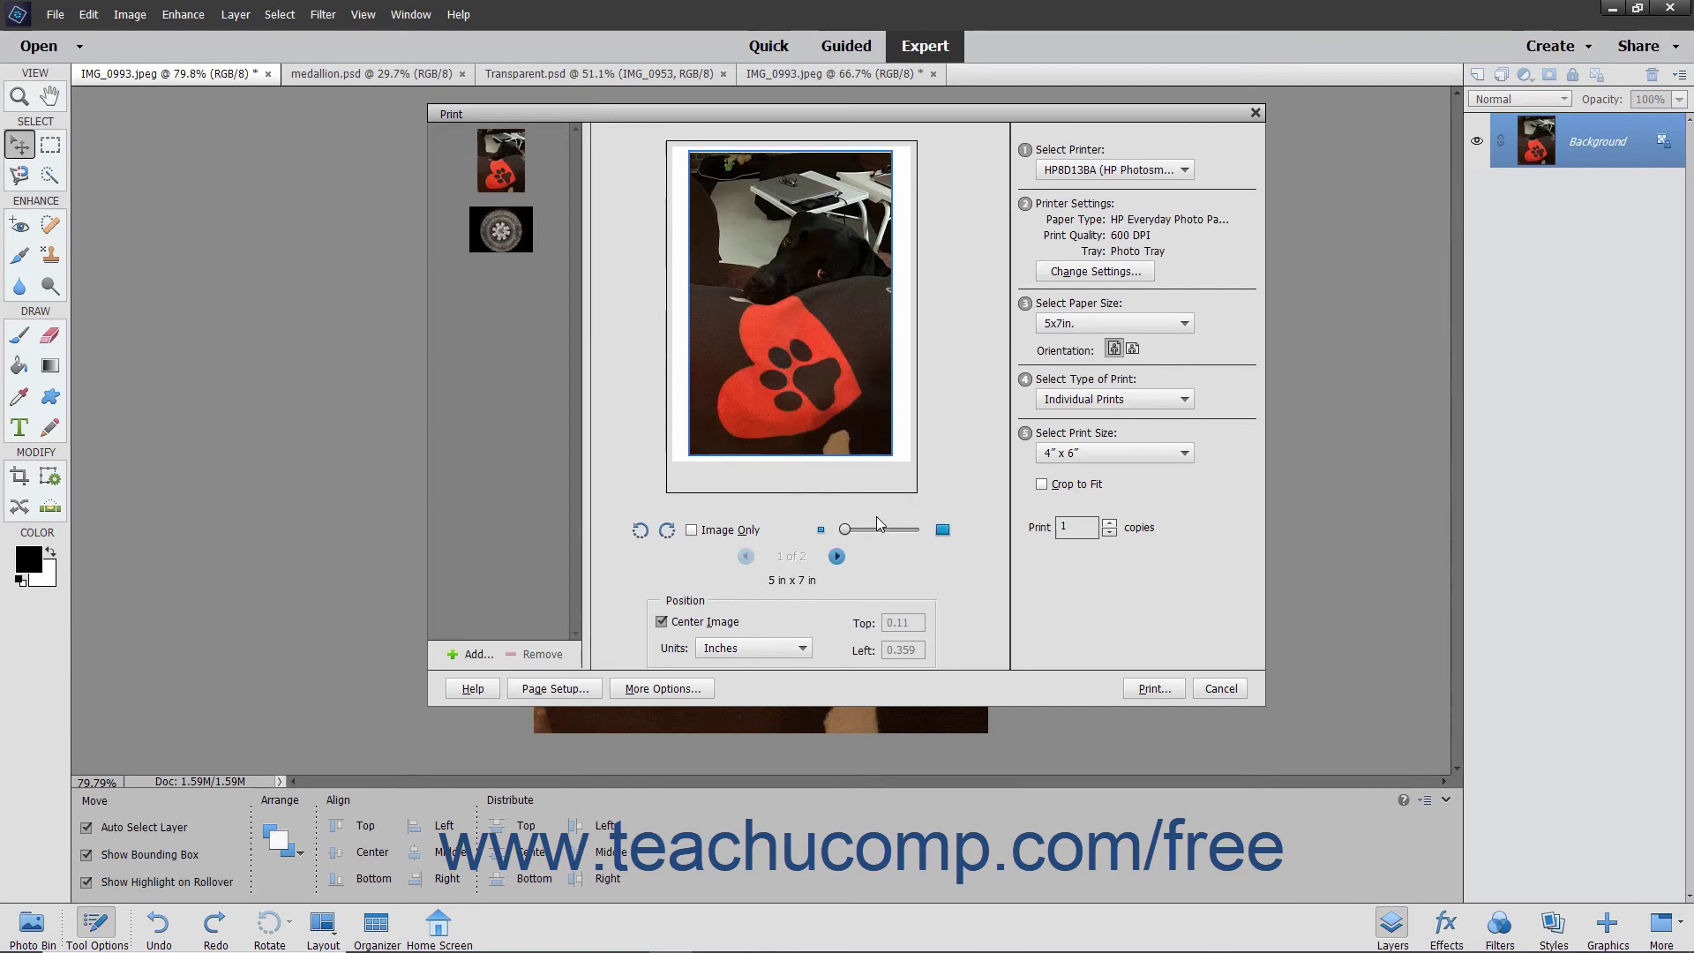
Step: Keep 5x7in. paper size and Individual Prints as the print type
left_click(1144, 325)
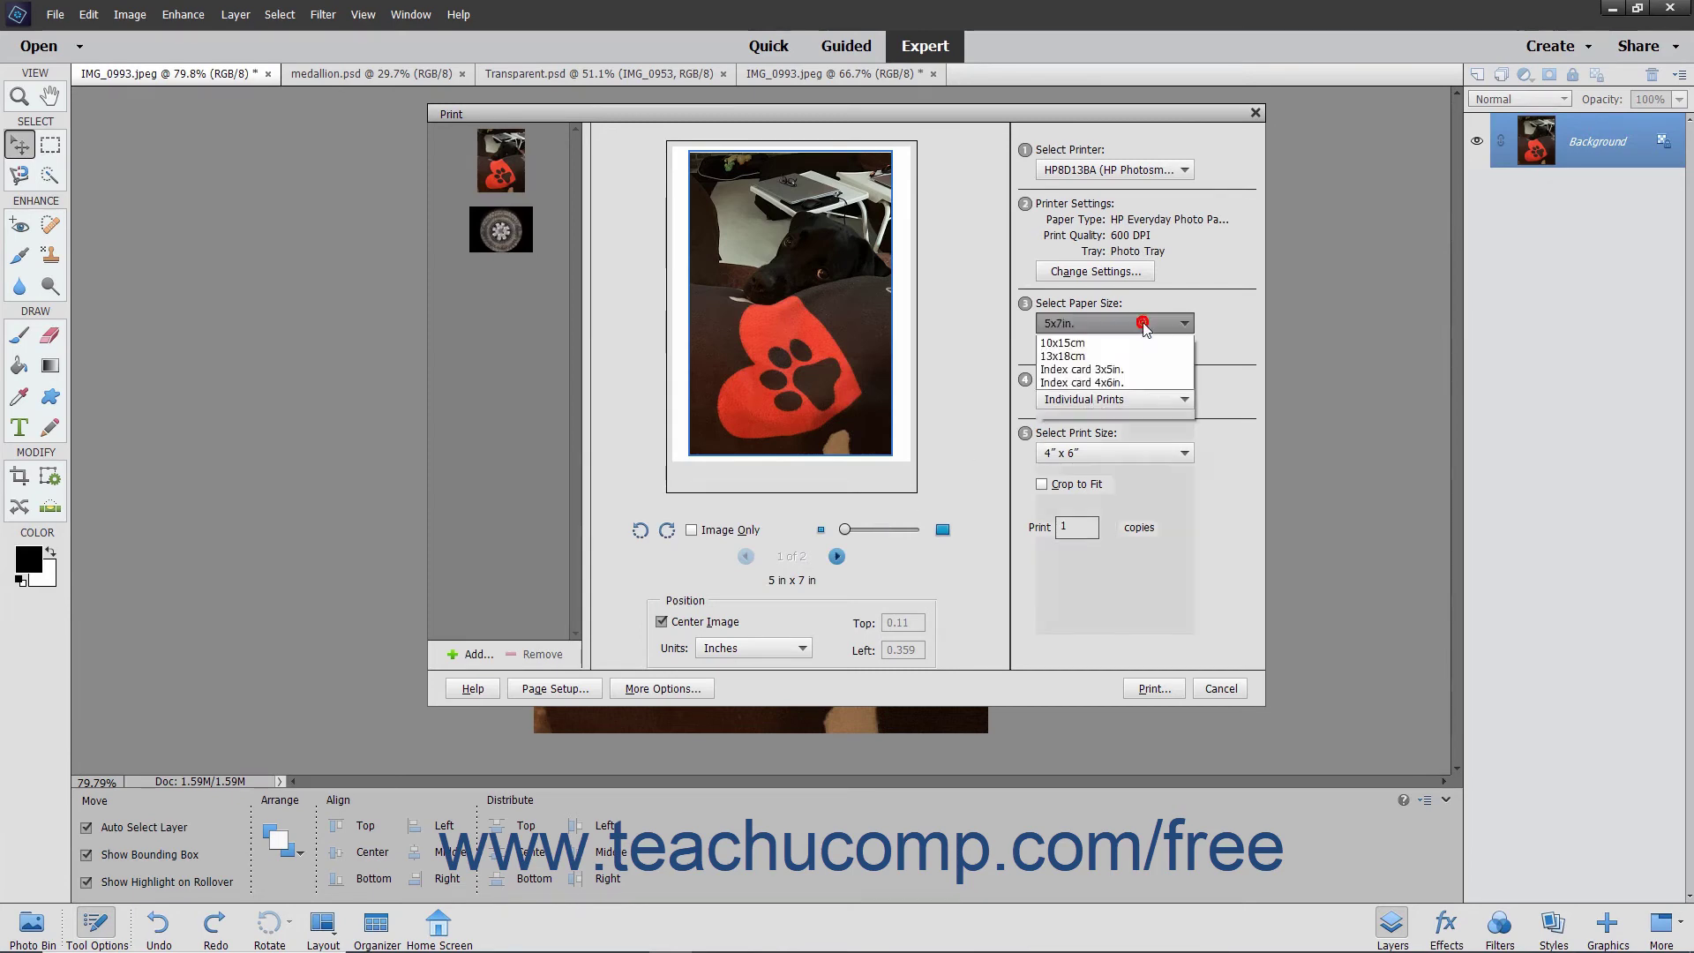
left_click(1146, 327)
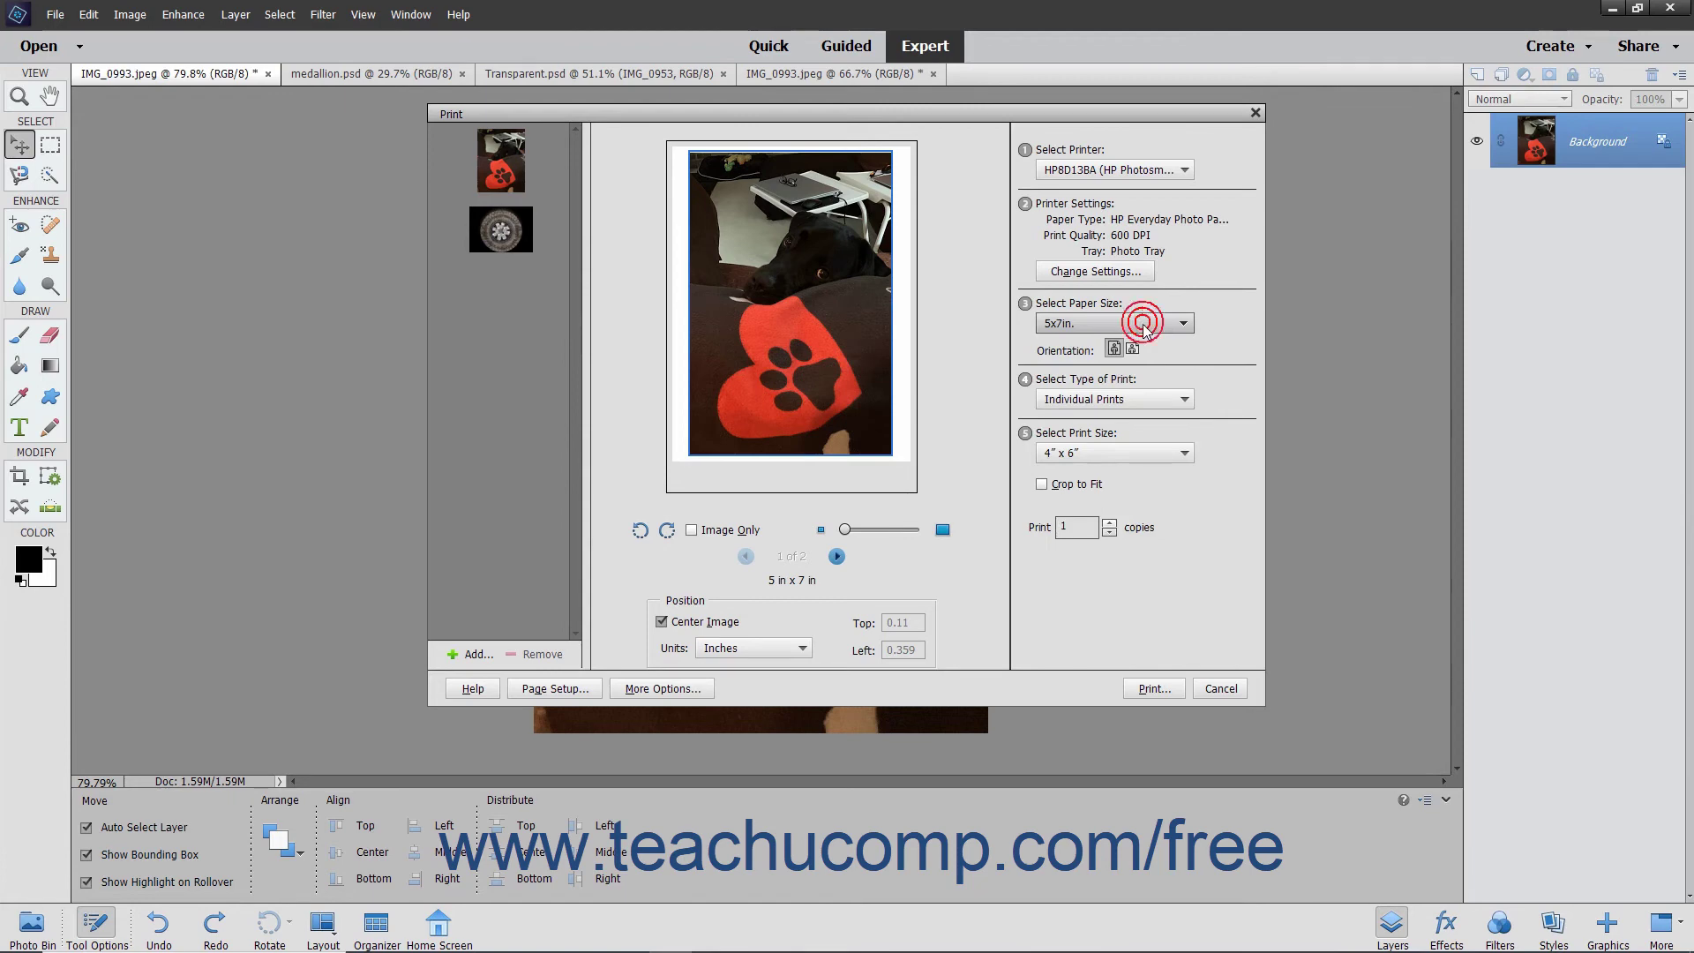
left_click(1179, 404)
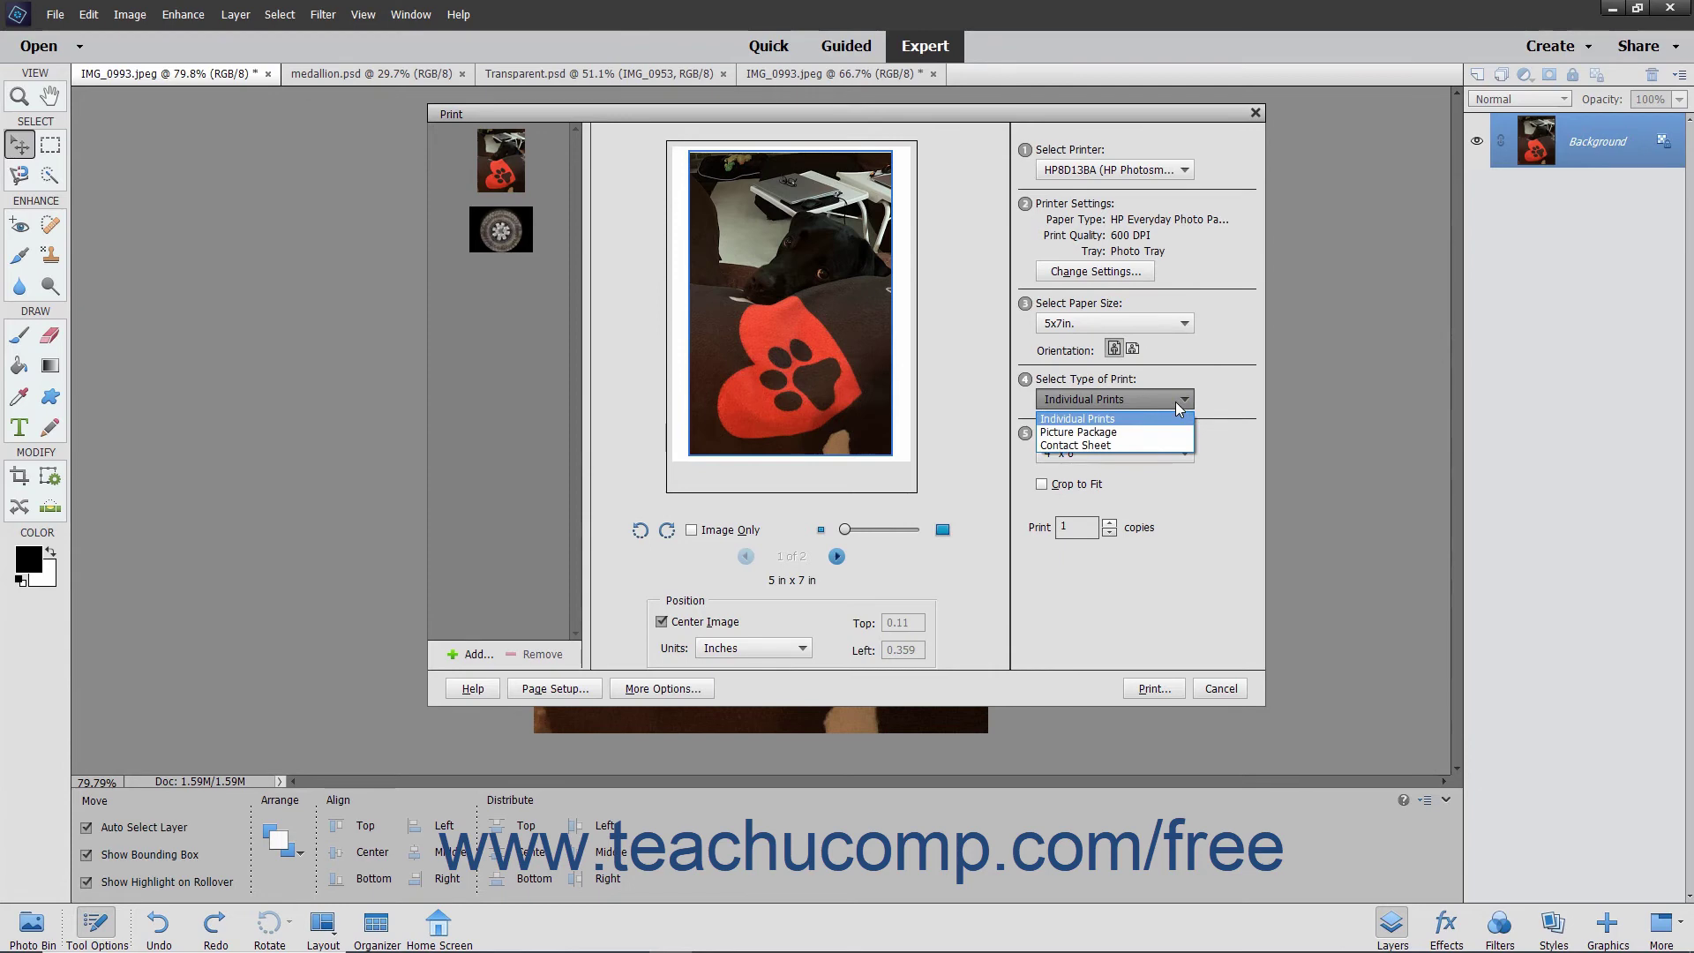
left_click(1175, 401)
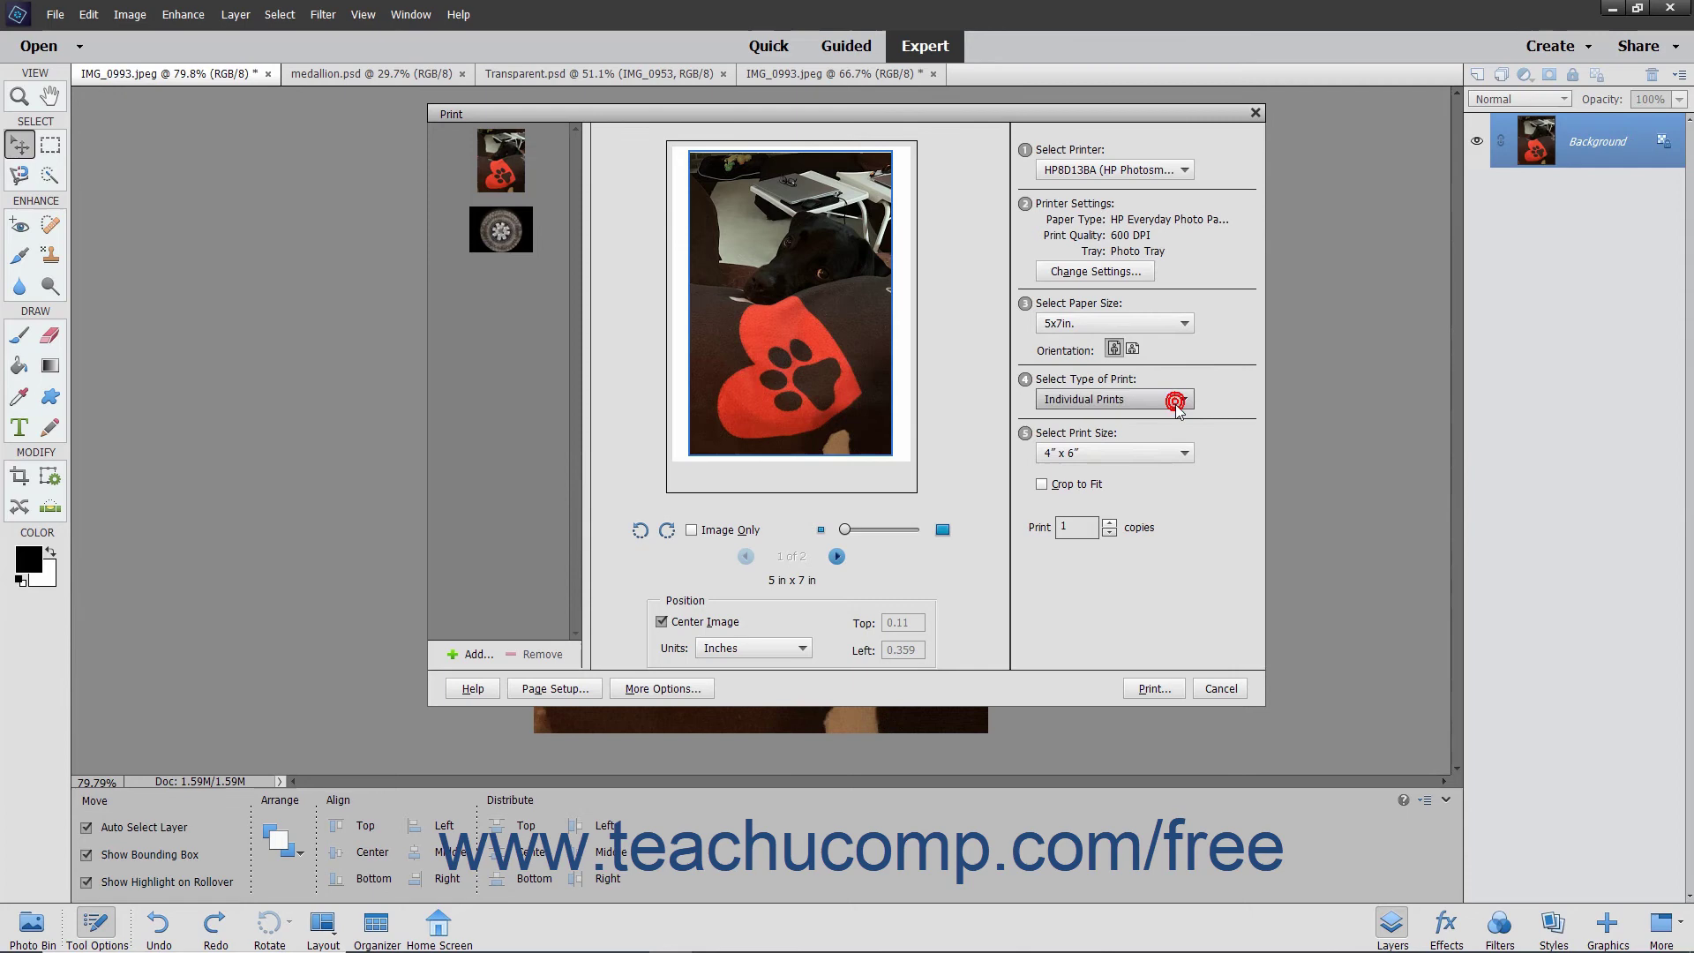
Step: Set print size to 5" x 7" with Crop to Fit on and 1 copy
left_click(1167, 454)
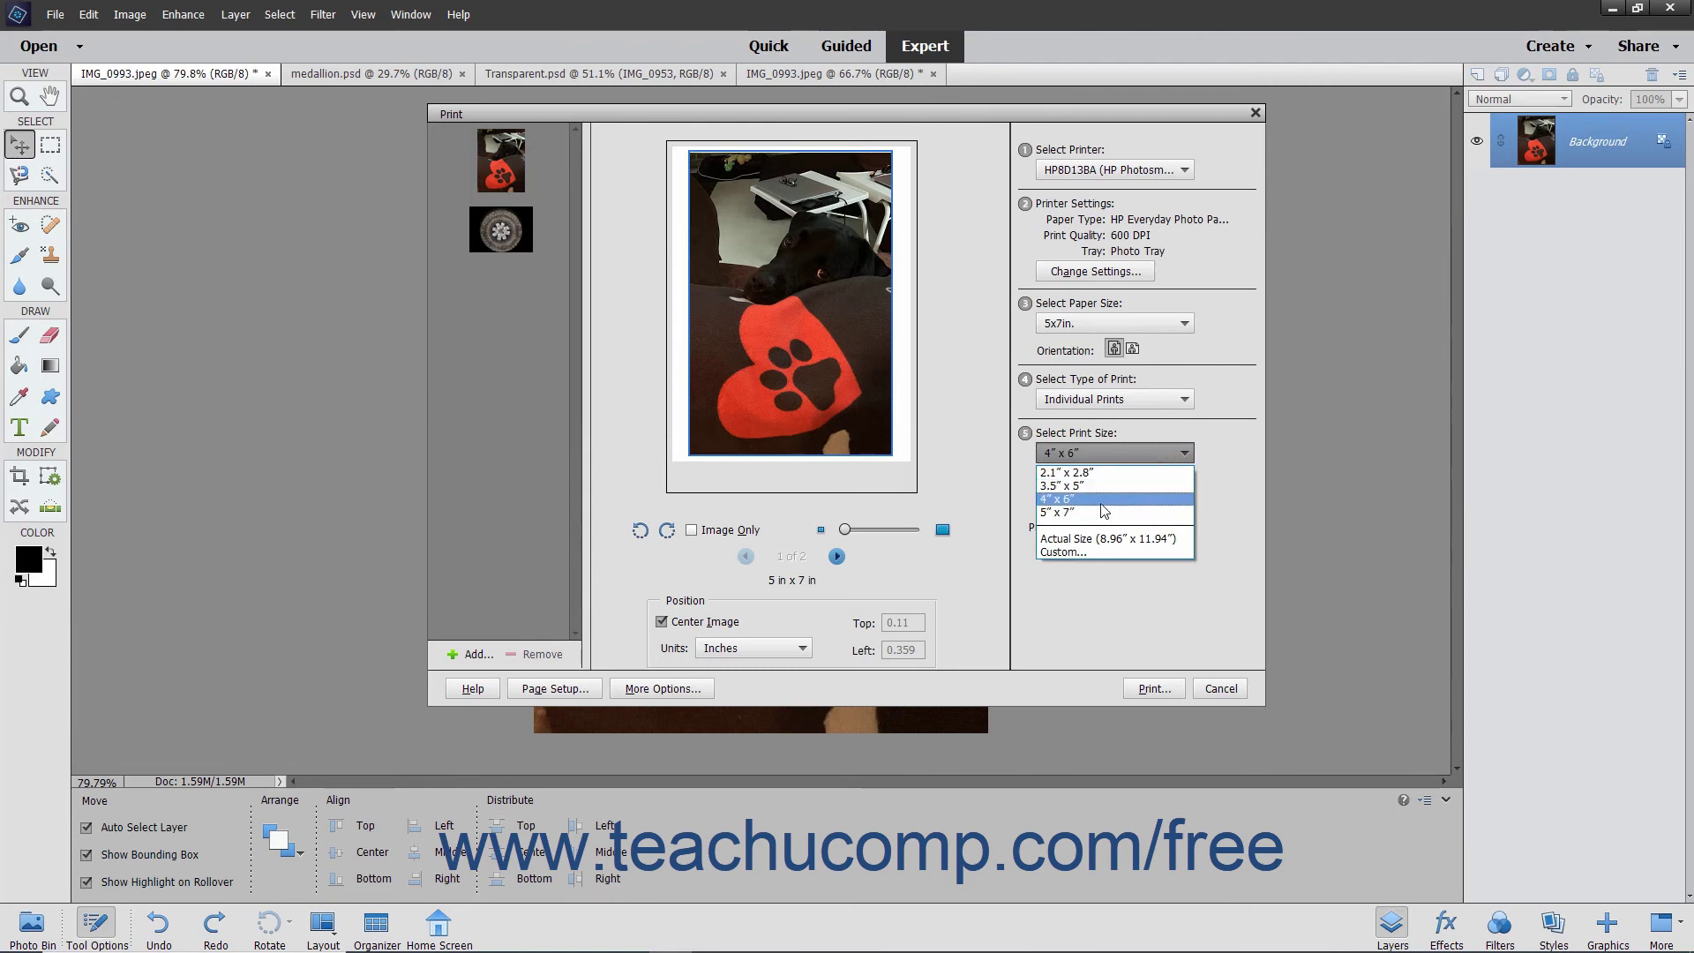
left_click(1086, 511)
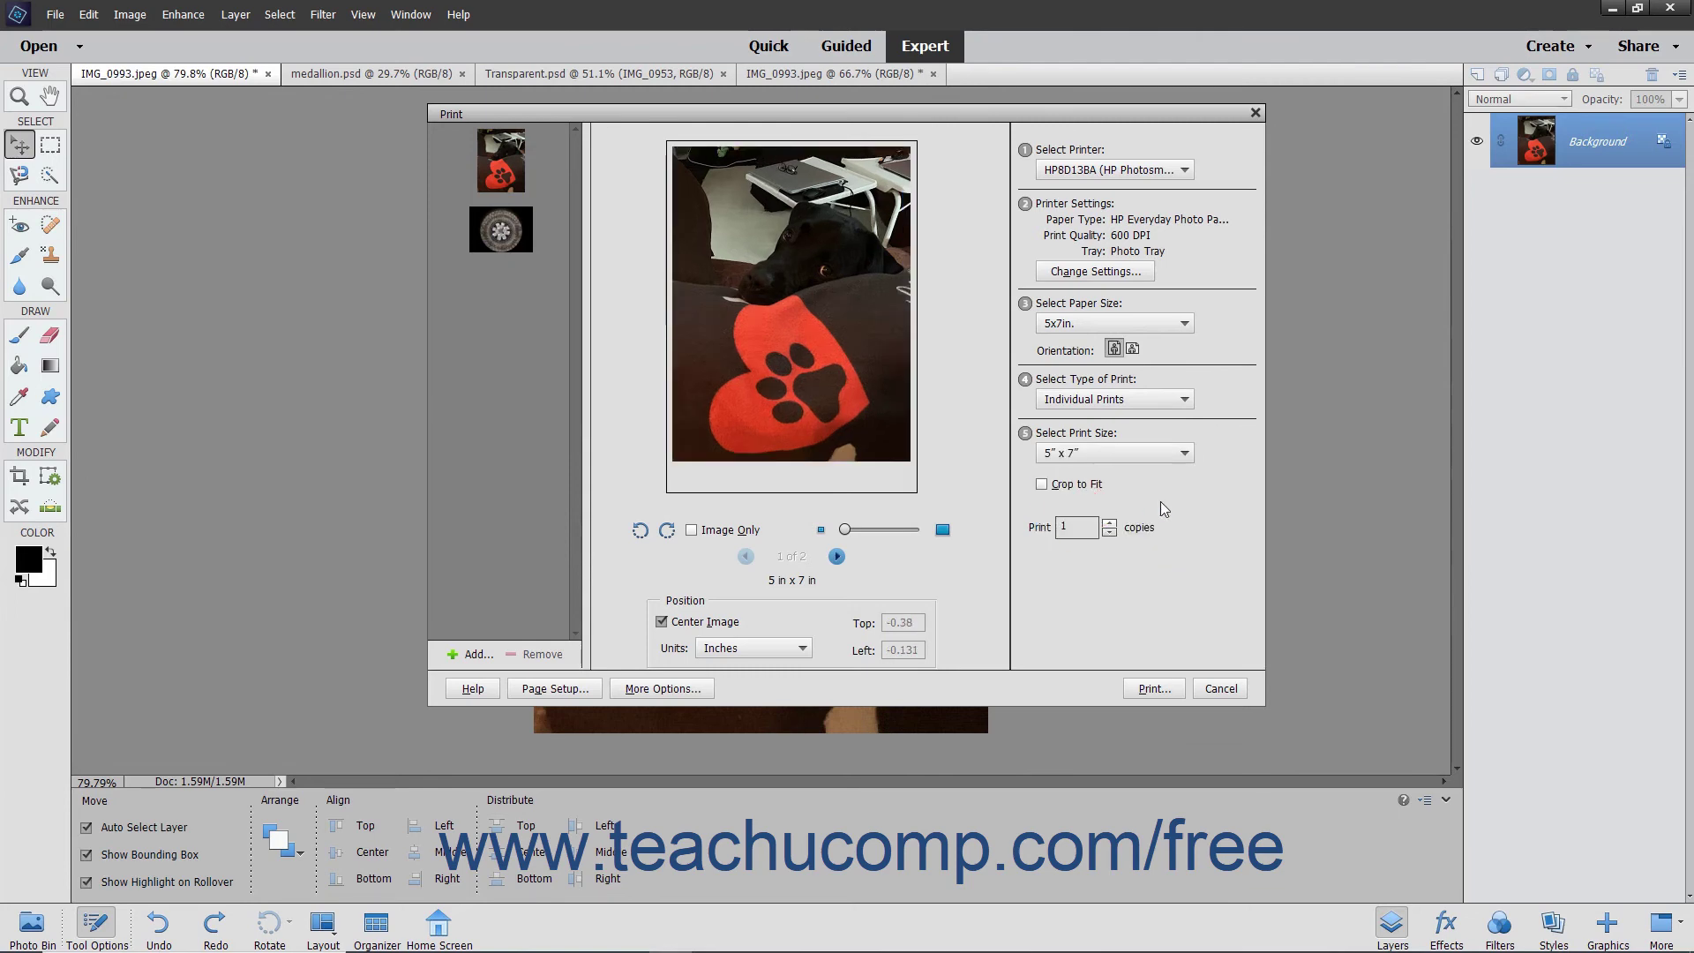
left_click(1073, 487)
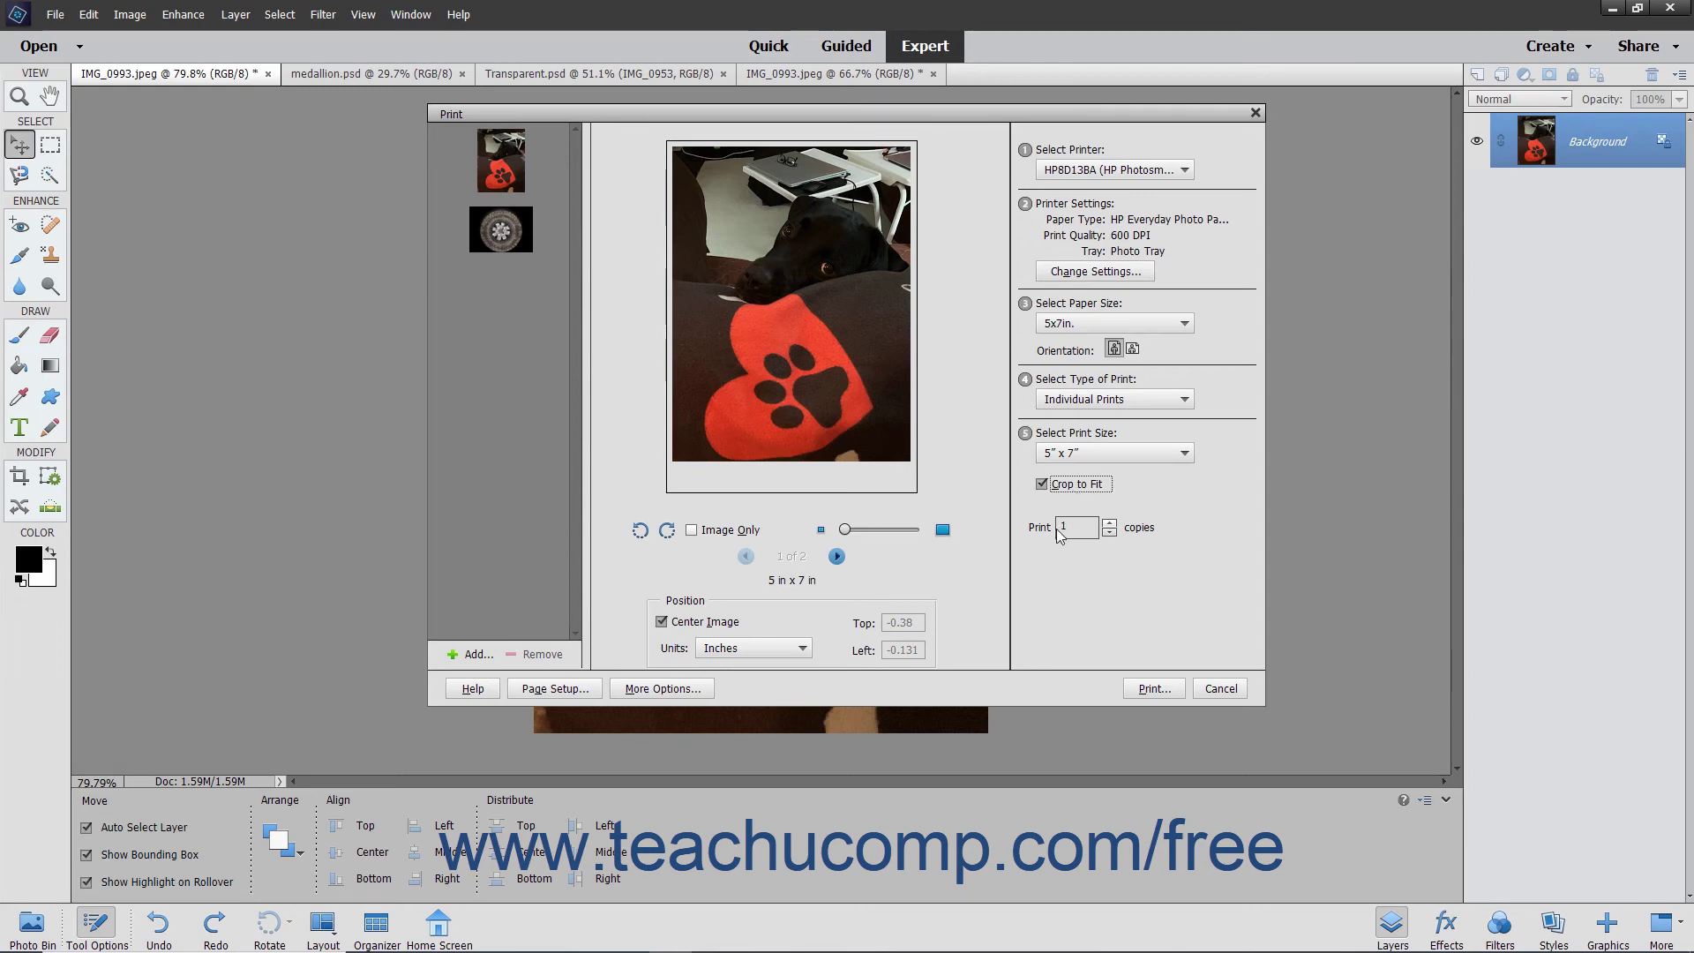
left_click(1083, 530)
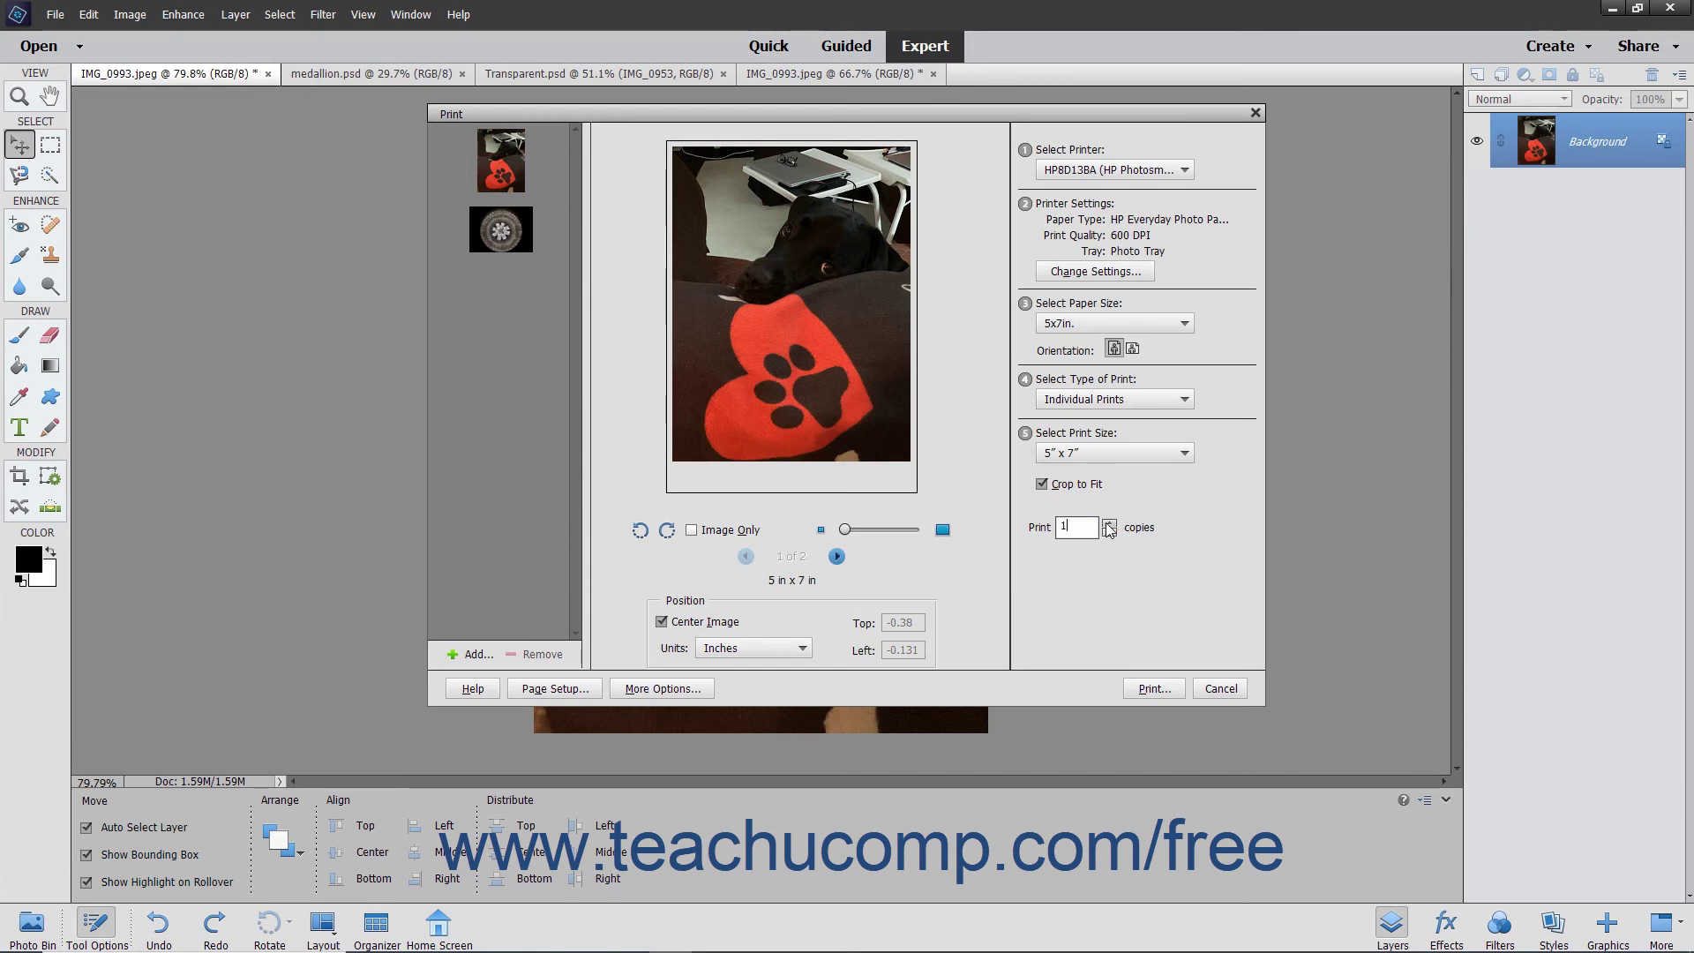
left_click(1107, 524)
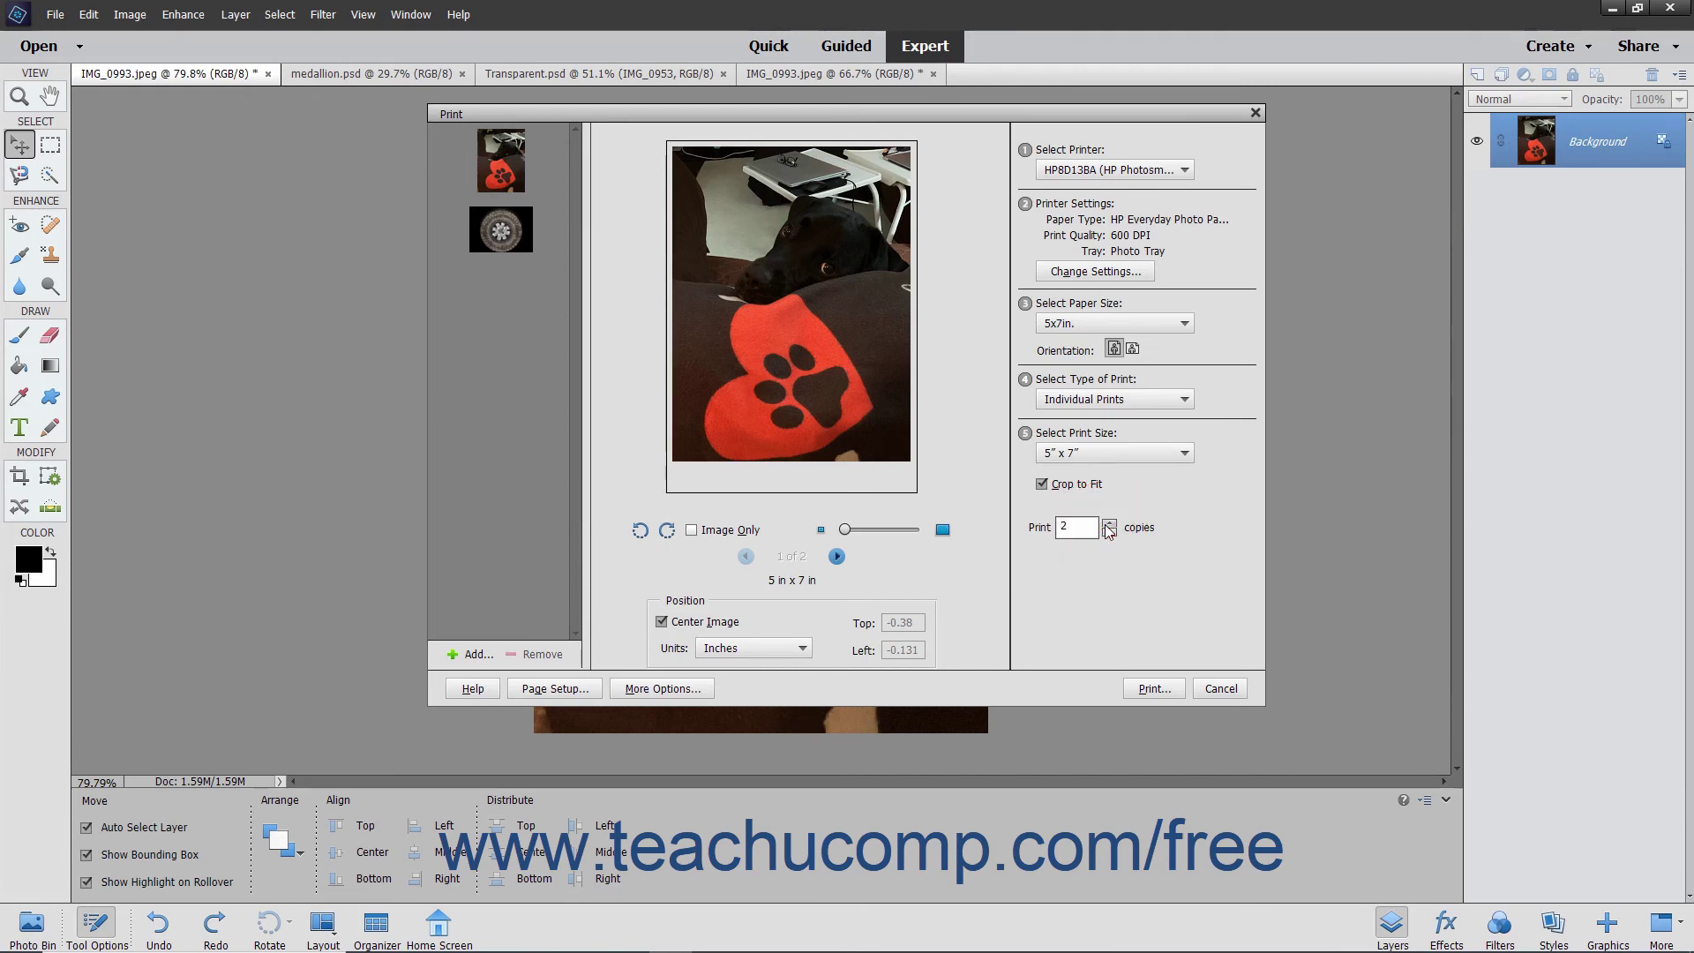
left_click(1109, 532)
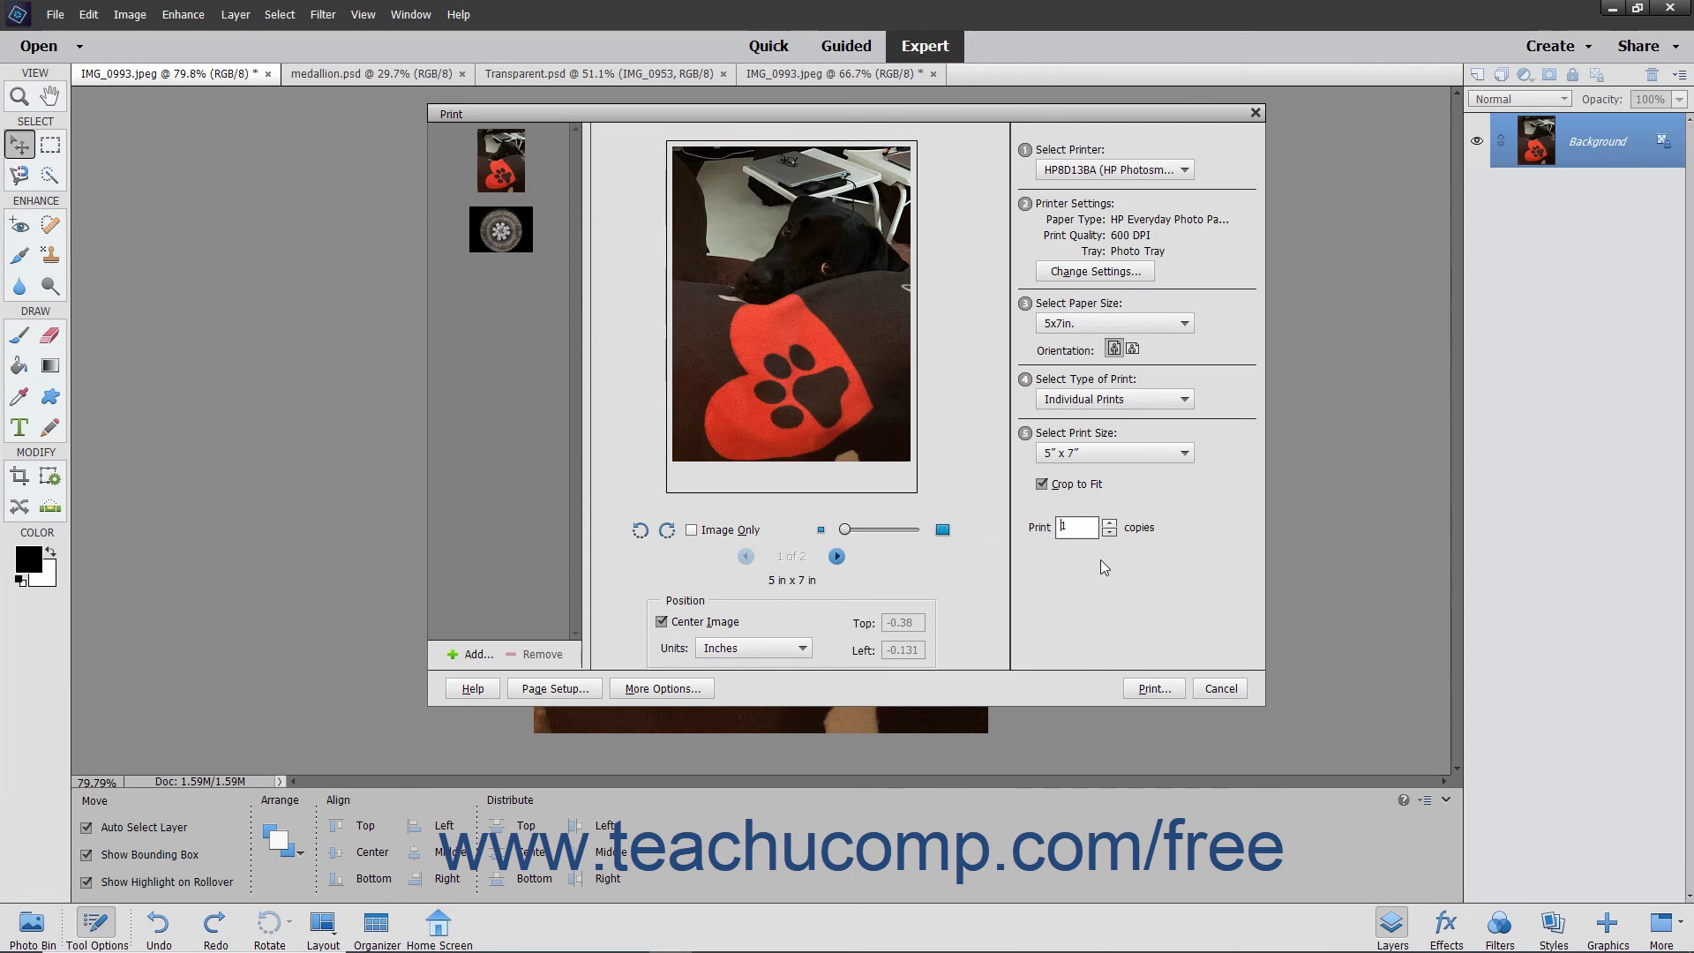
left_click(584, 690)
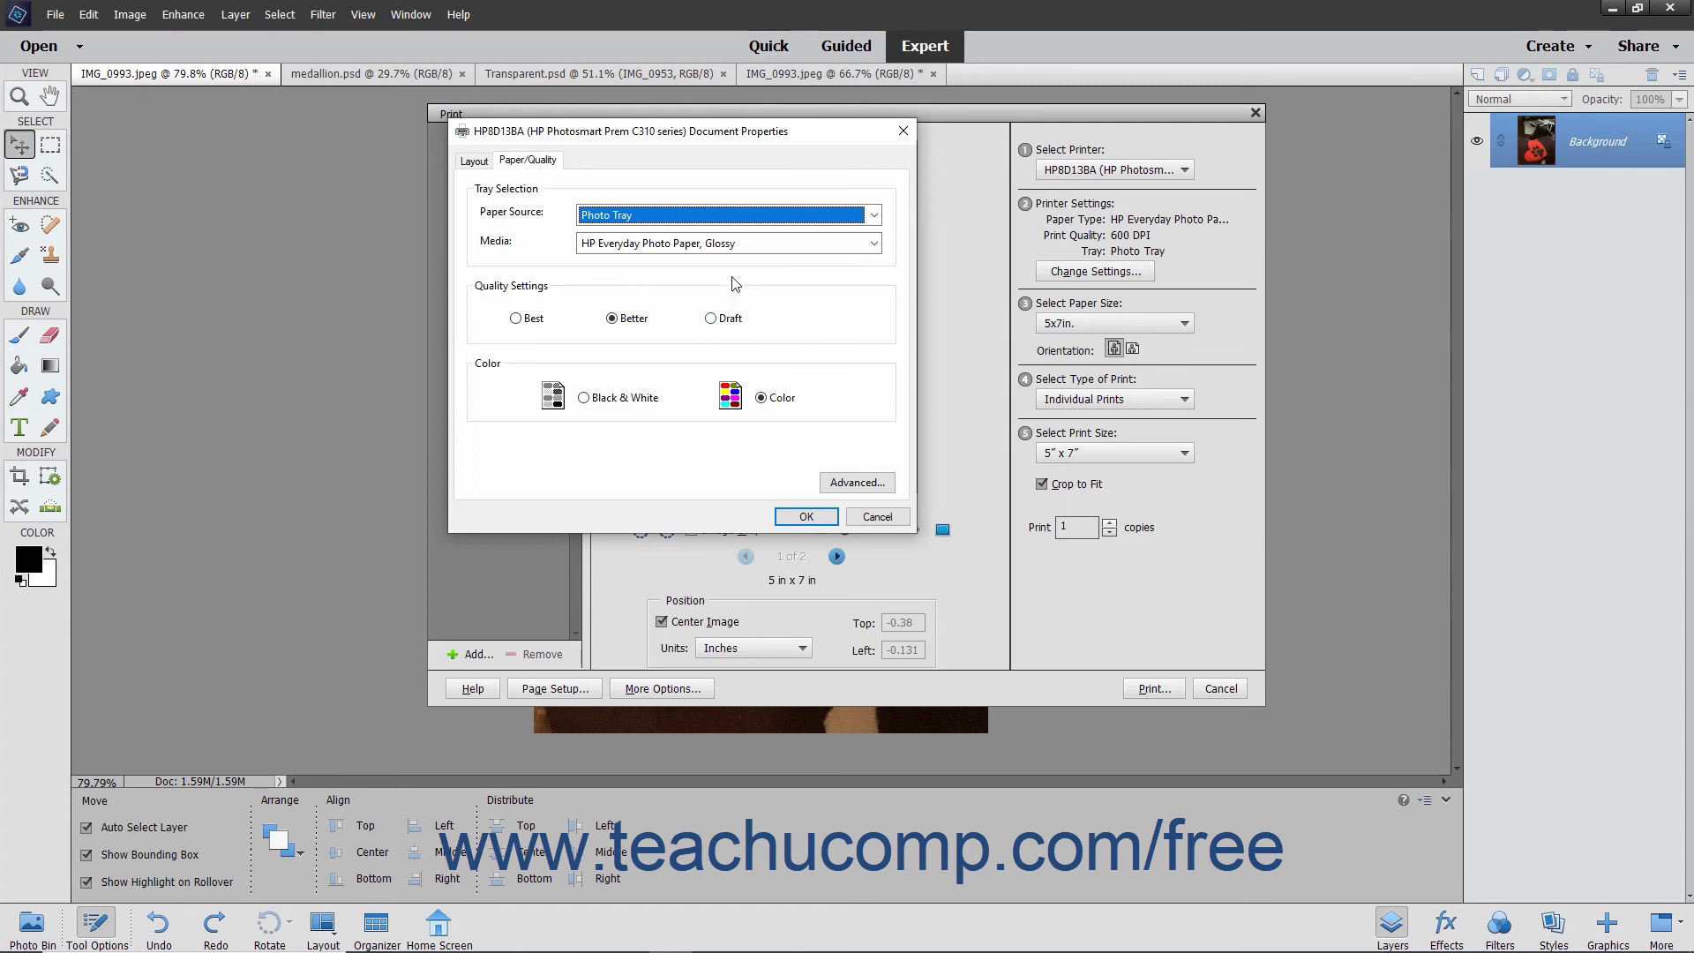
left_click(474, 162)
left_click(528, 160)
left_click(803, 519)
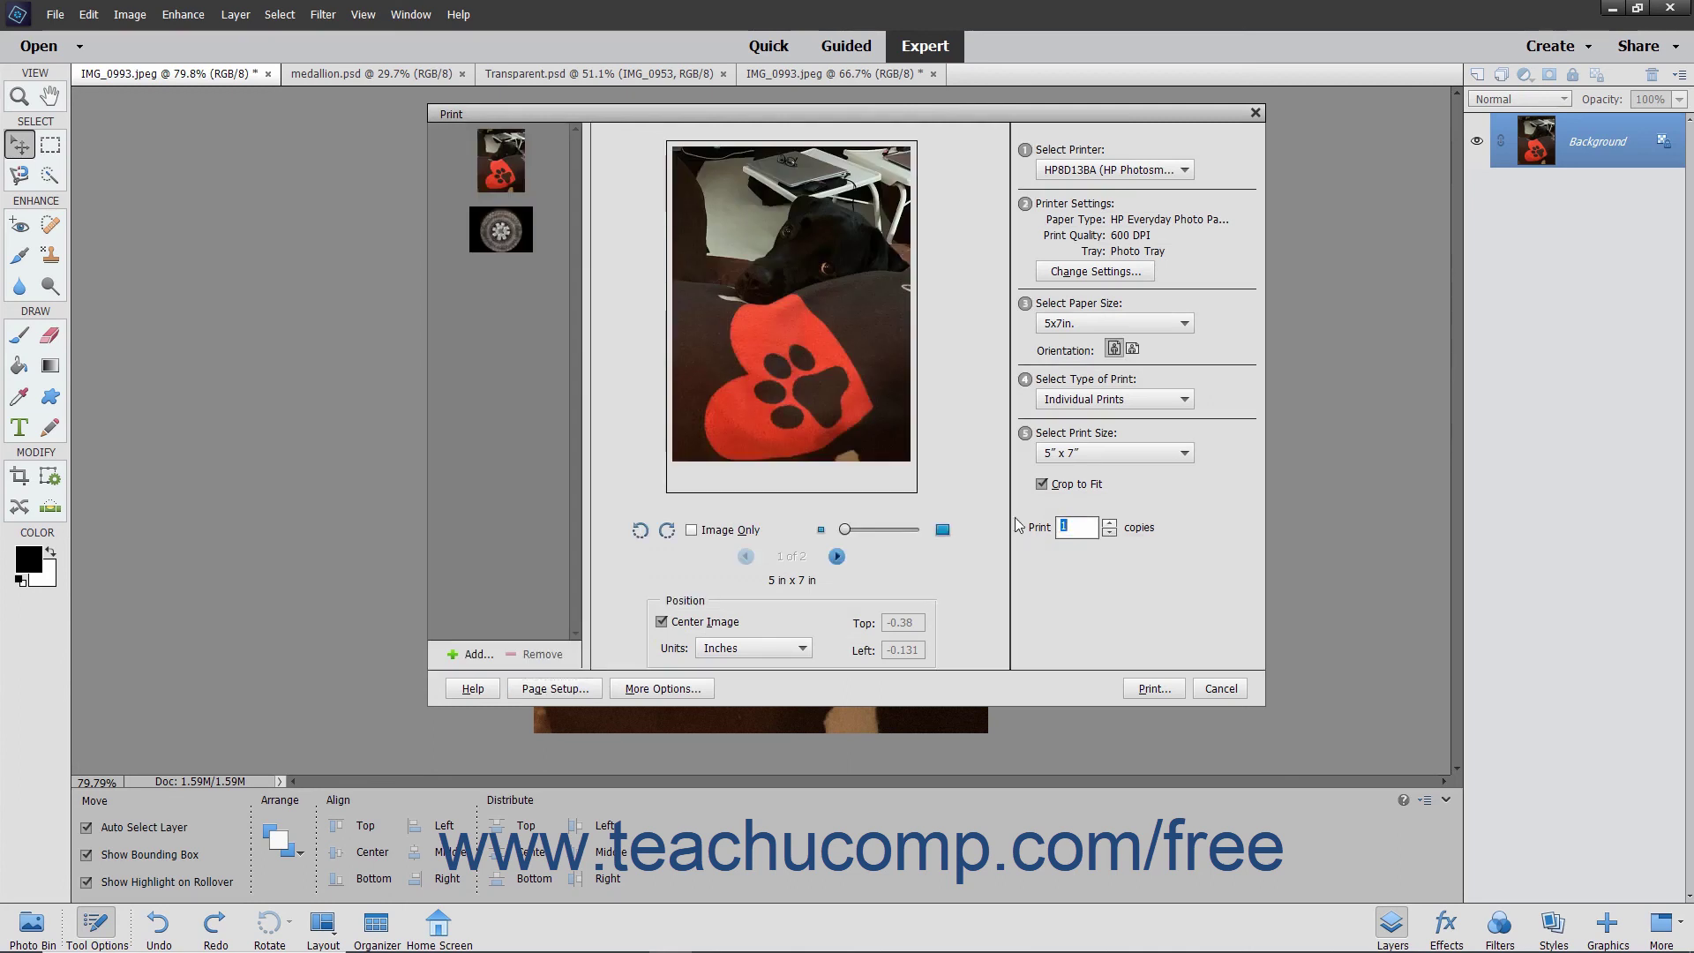
left_click(1042, 485)
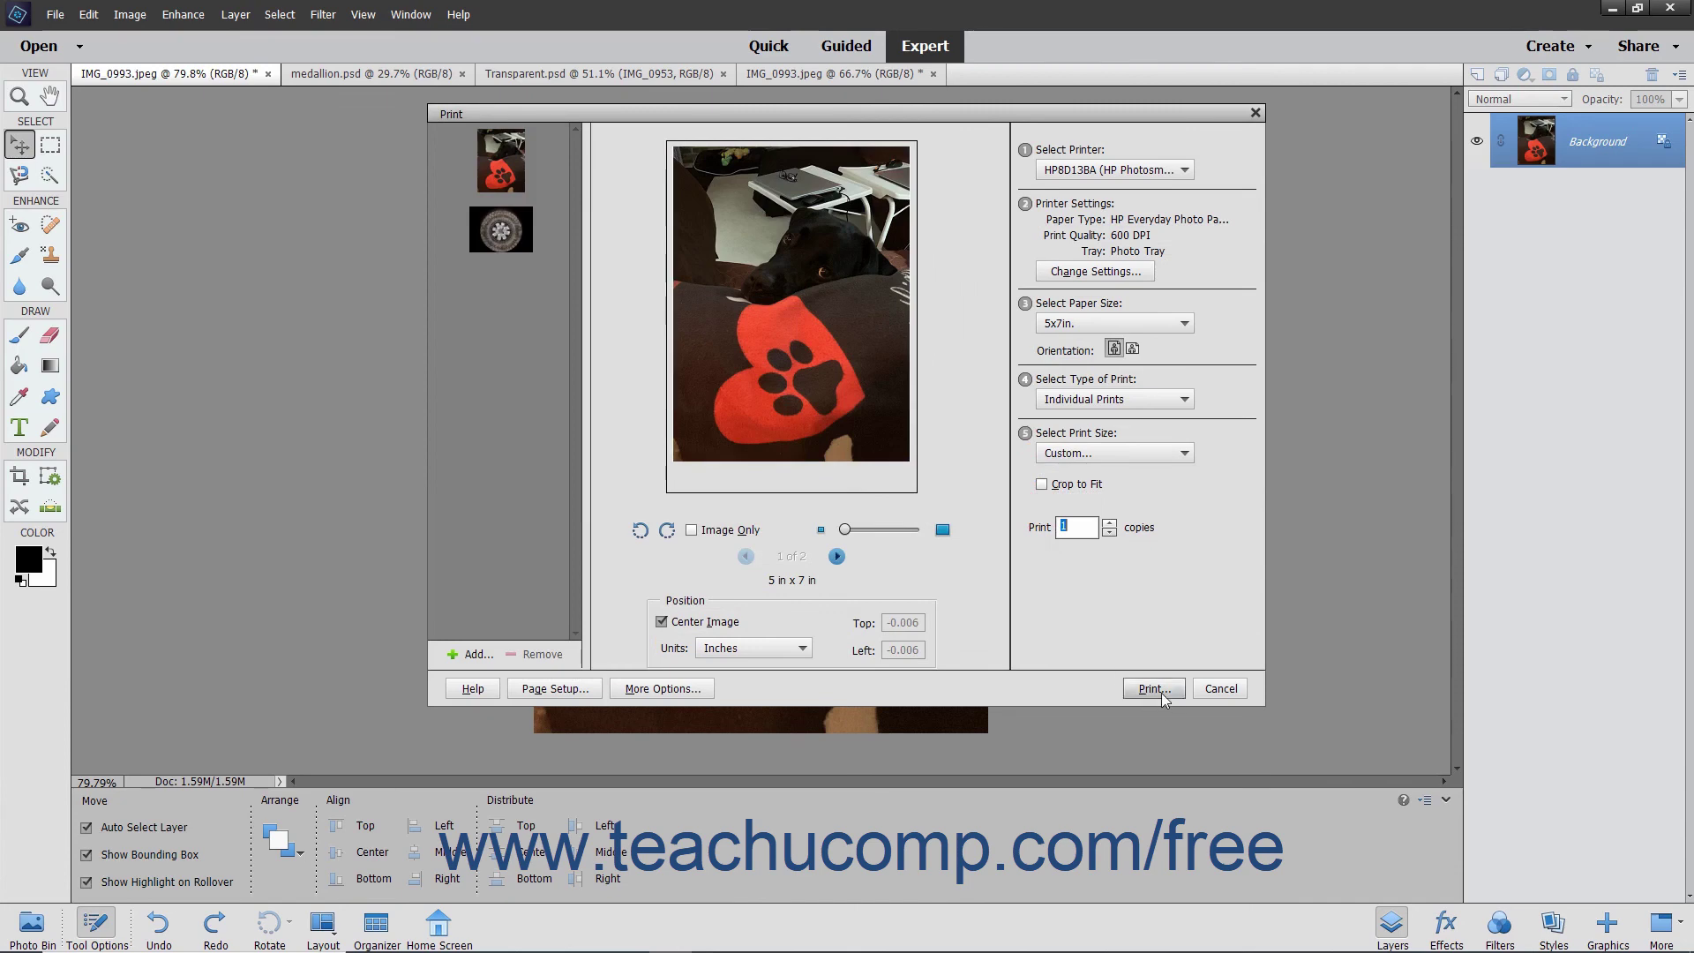
Step: Print the dog photo, accepting the below-300 dpi resolution warning
left_click(1154, 688)
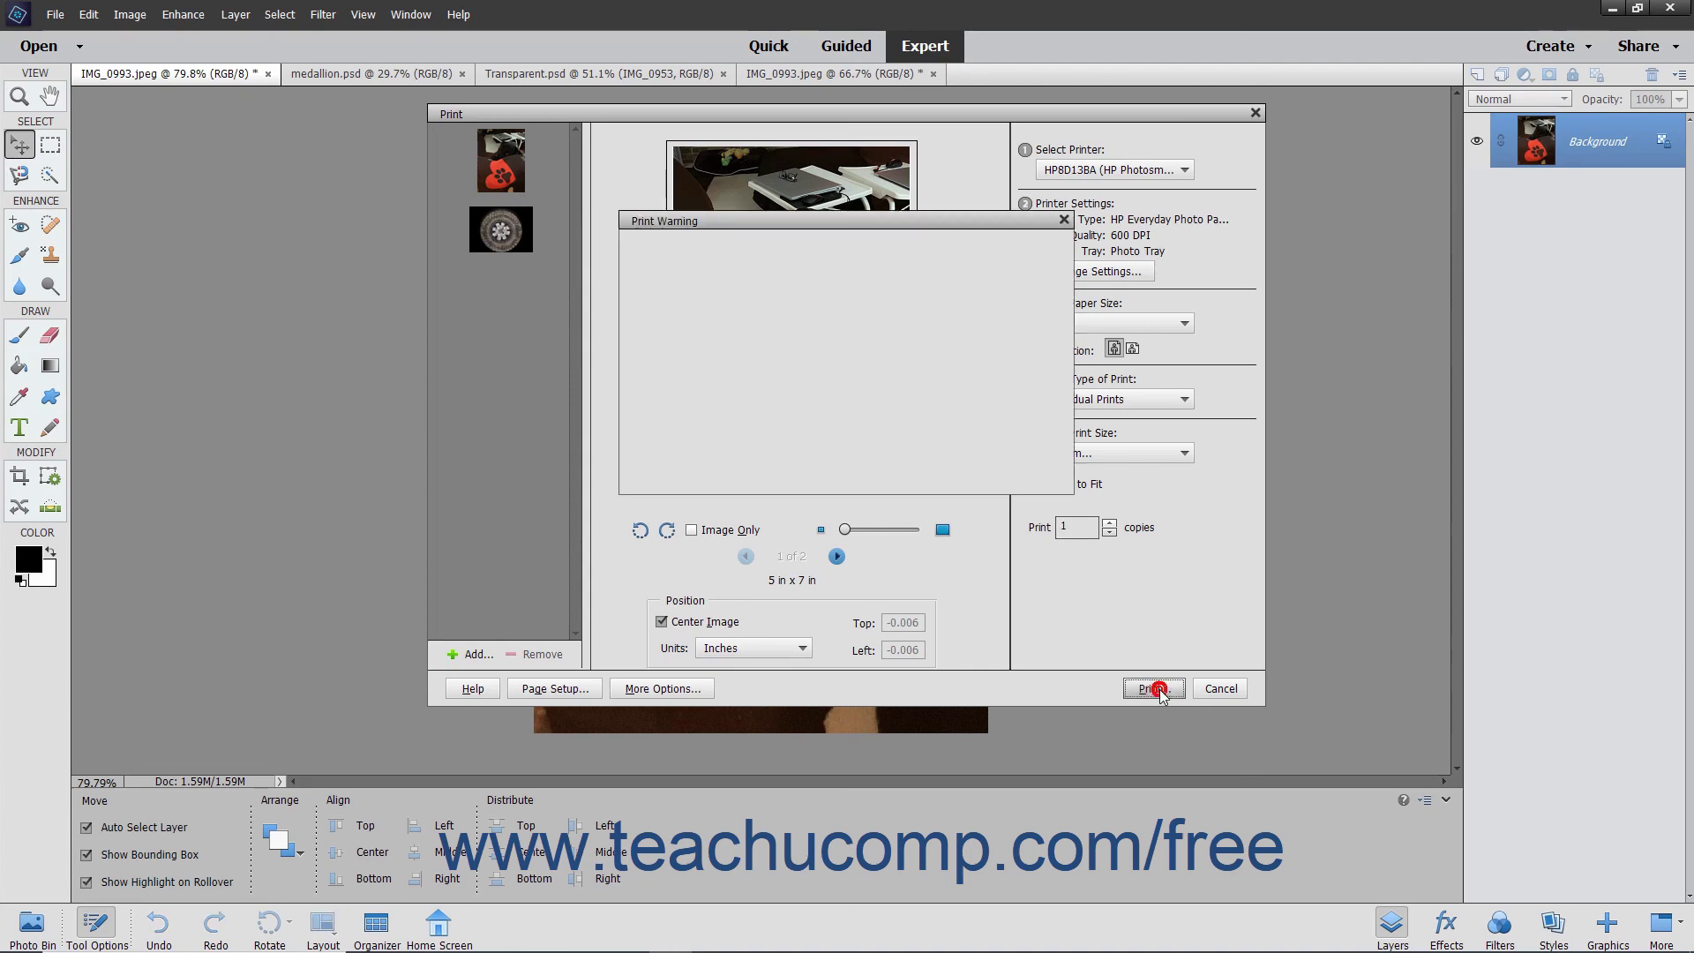
left_click(976, 471)
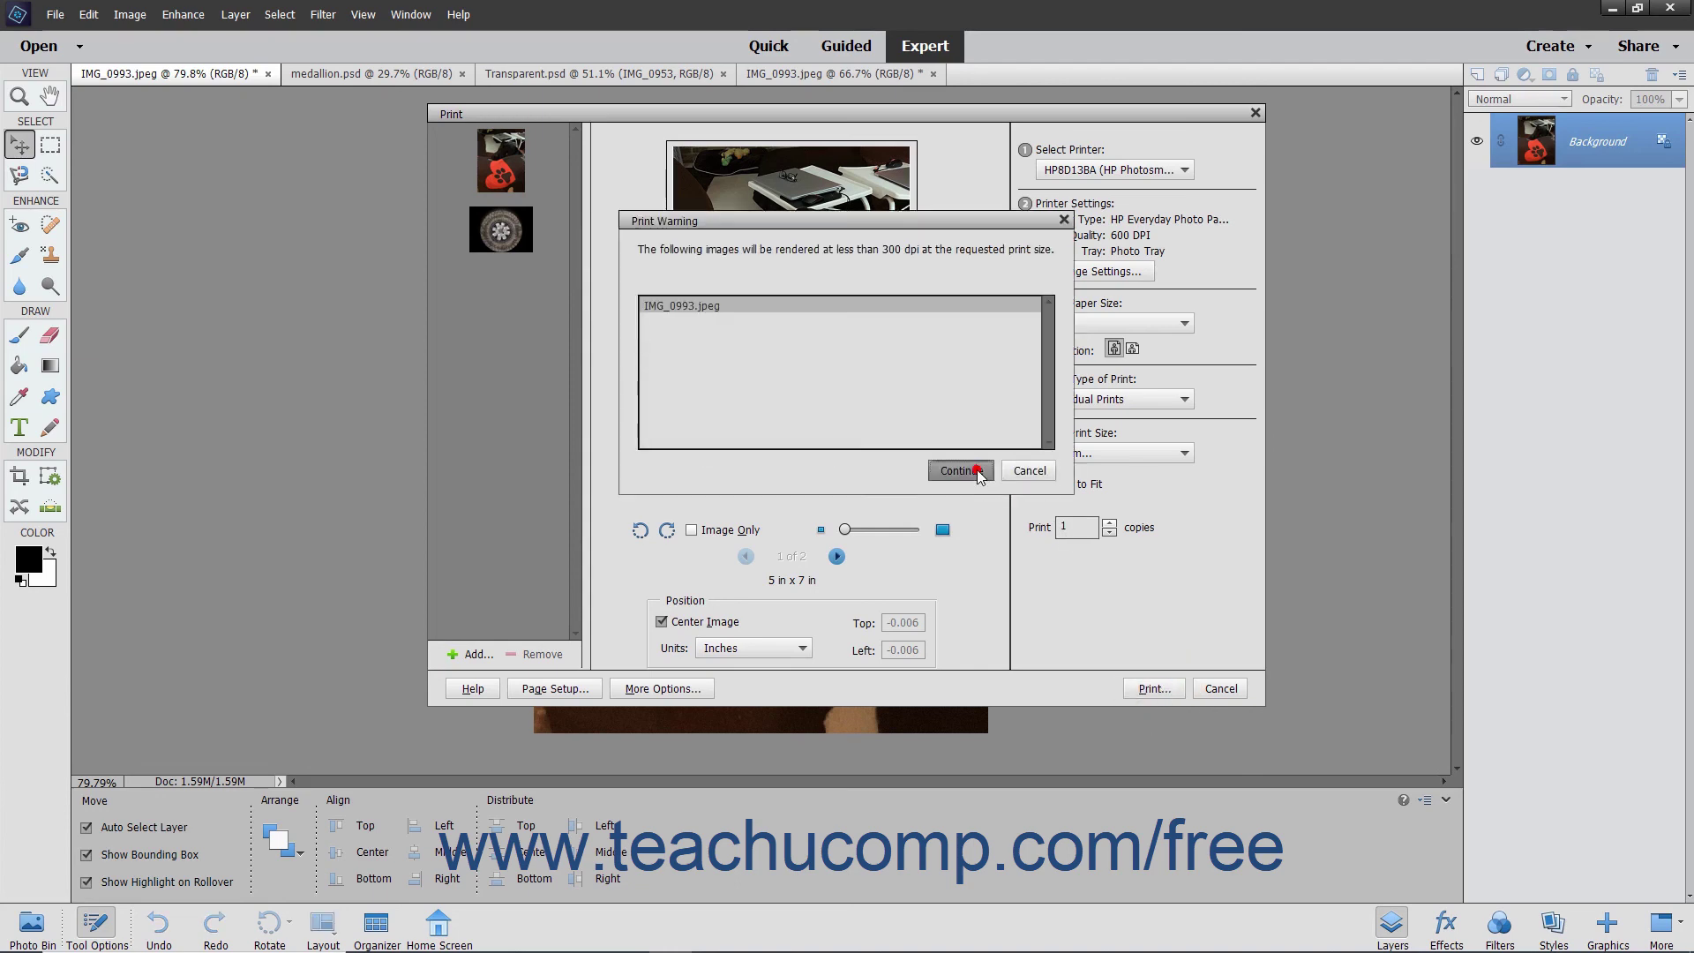